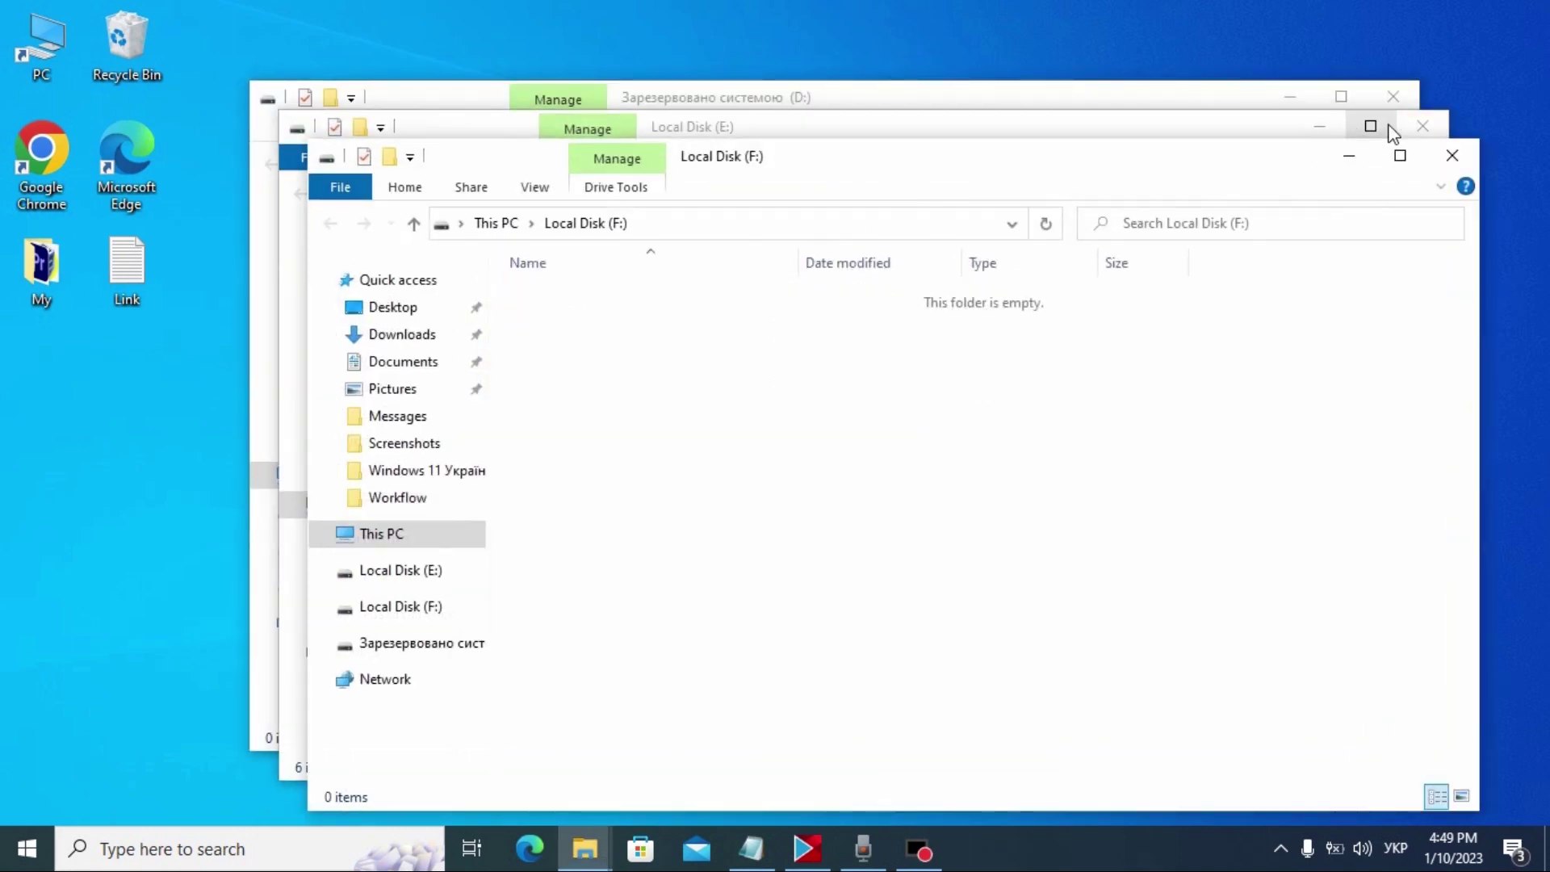
# Close the old drive windows and open a fresh This PC view from the desktop icon
pyautogui.click(1399, 152)
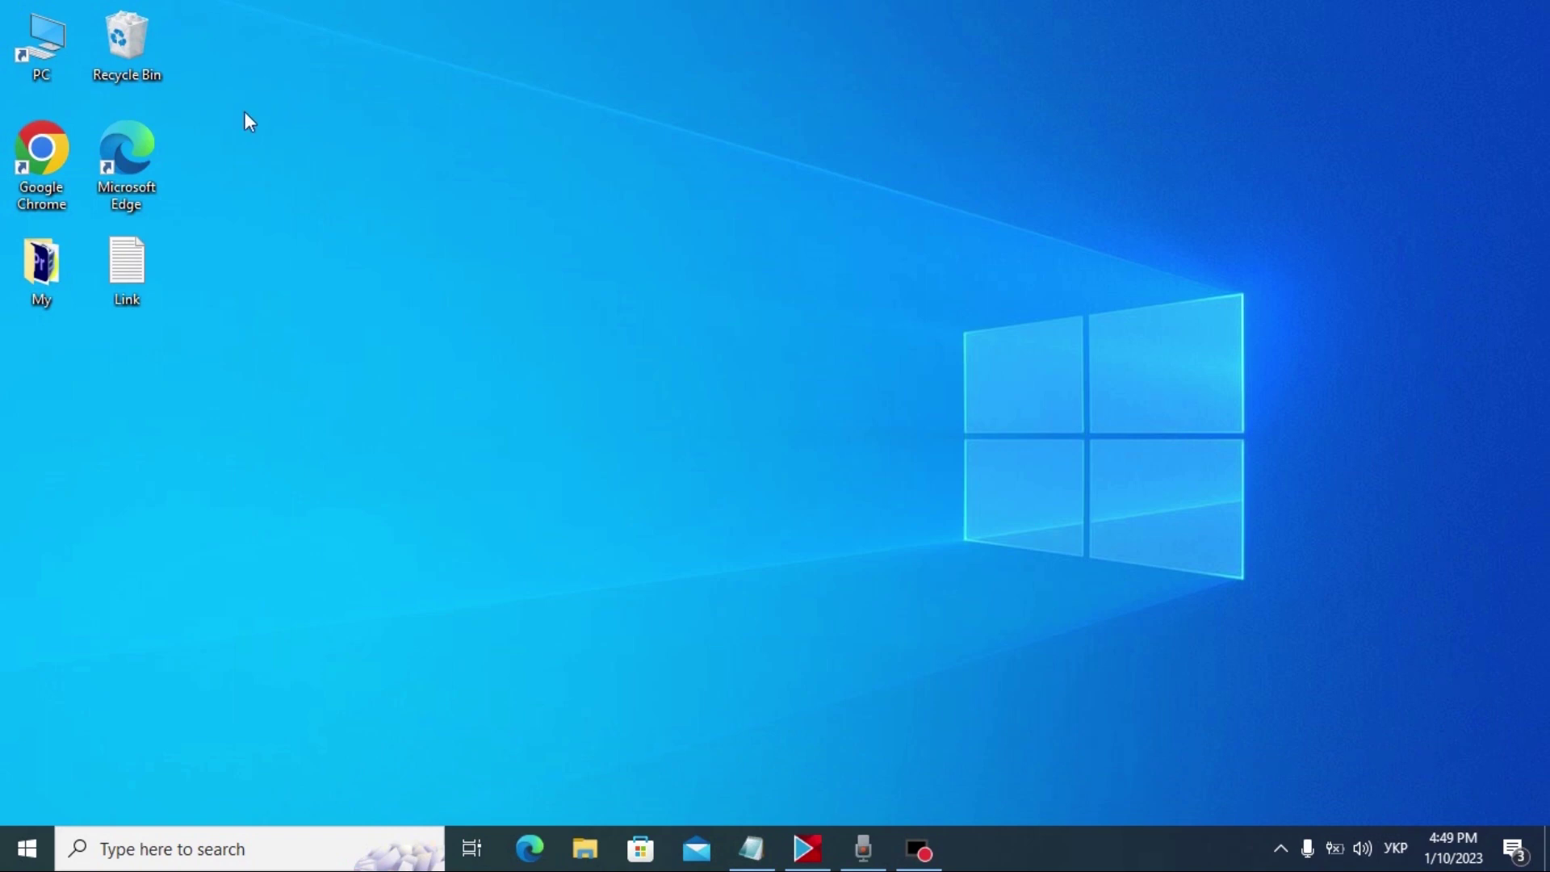
pyautogui.doubleClick(43, 46)
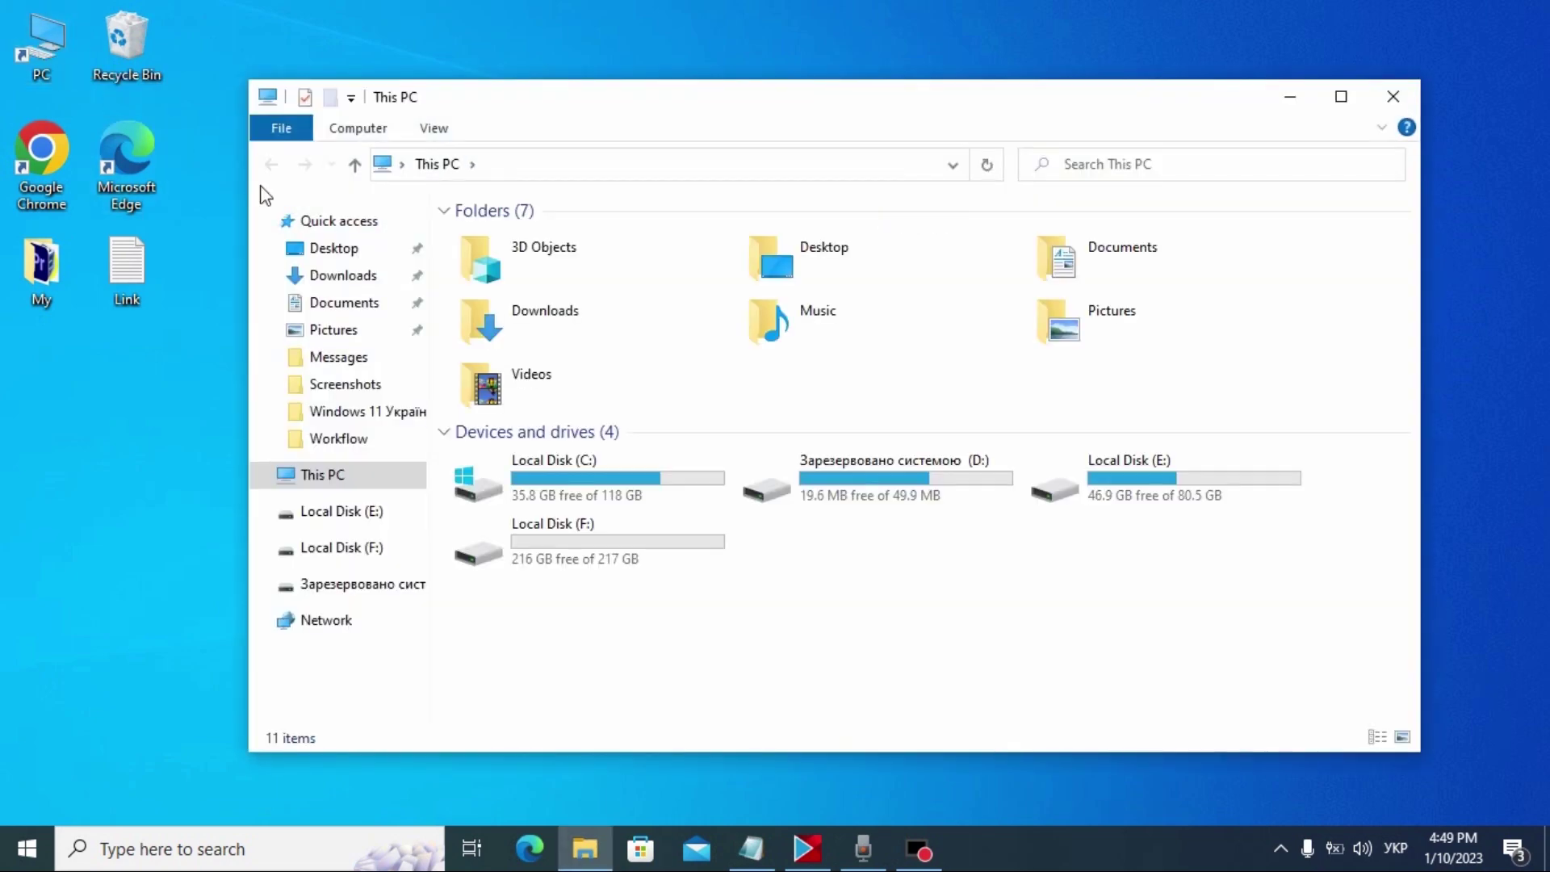
pyautogui.moveTo(1368, 468); pyautogui.dragTo(429, 635)
# Select drives C:, D:, E: and F: in turn, then bring up This PC's context menu
pyautogui.click(588, 462)
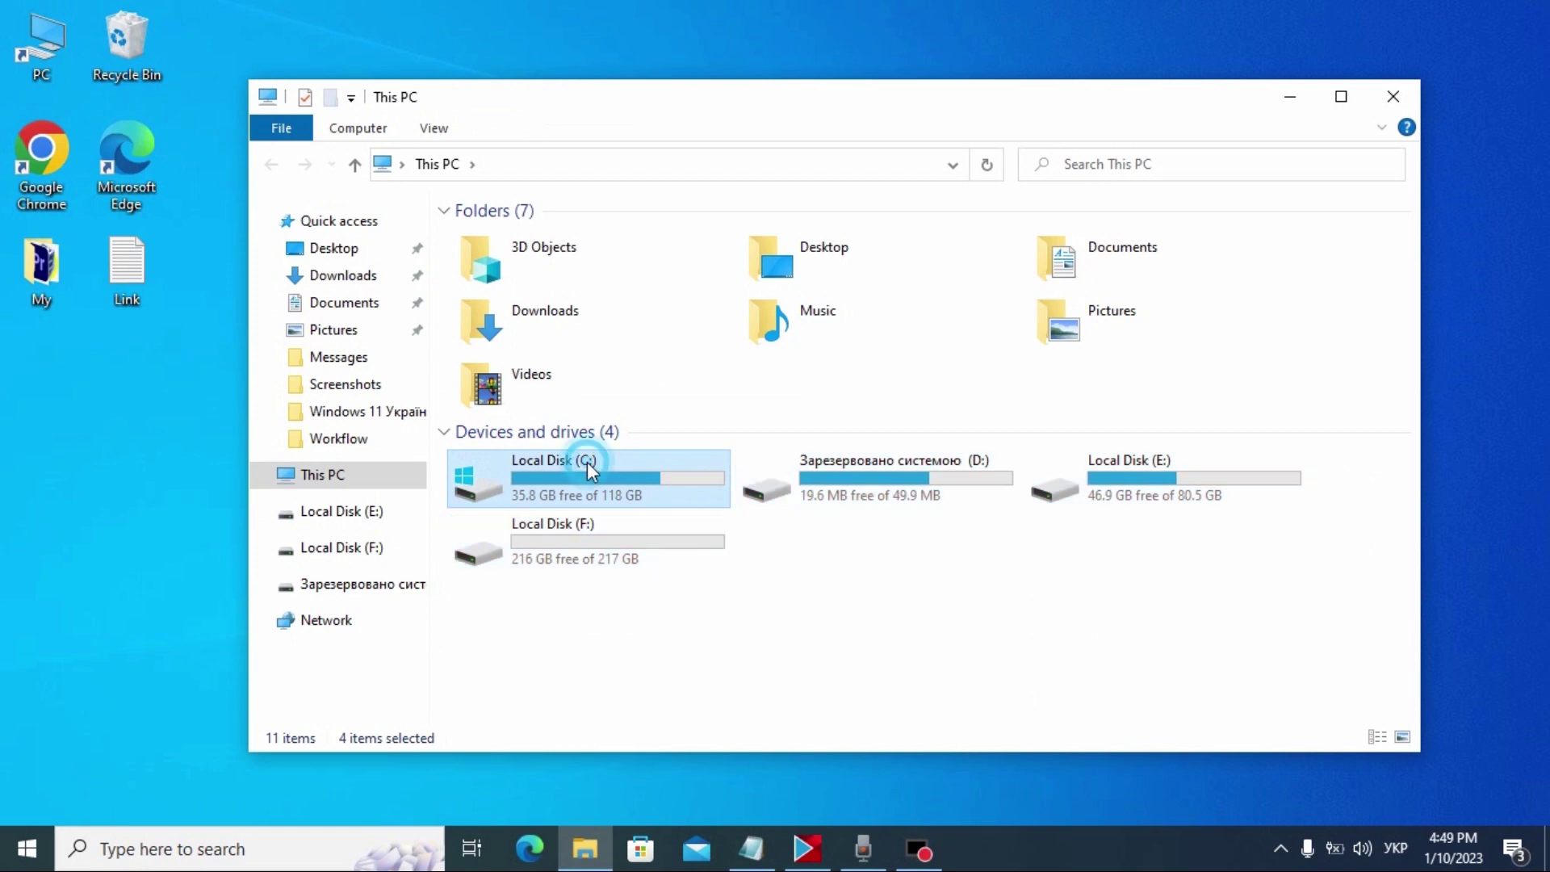
pyautogui.click(878, 478)
pyautogui.click(1107, 482)
pyautogui.click(598, 560)
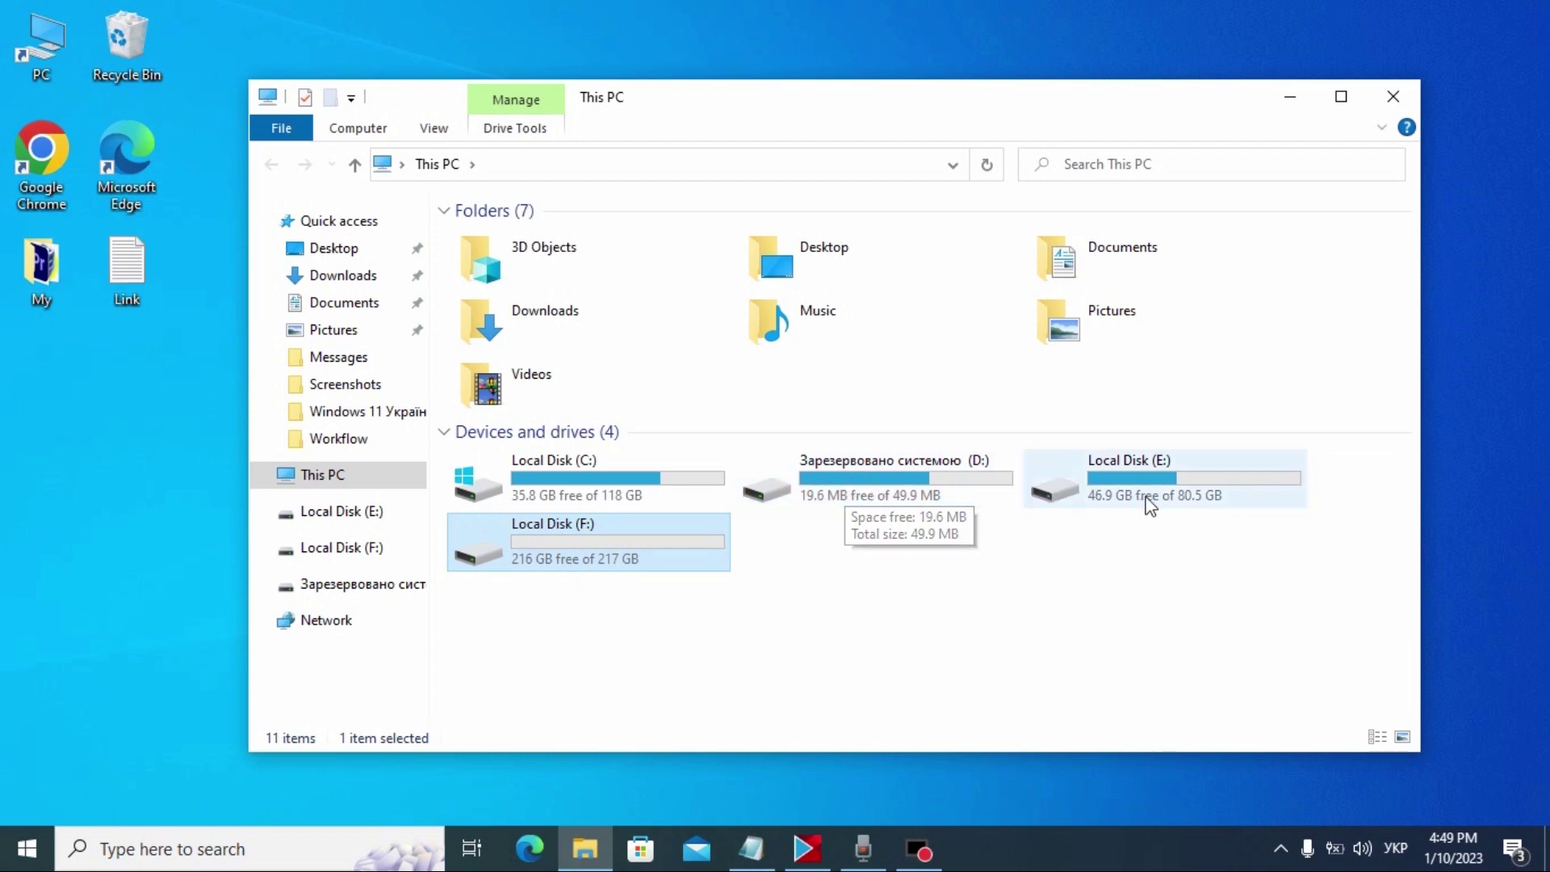
pyautogui.click(1146, 524)
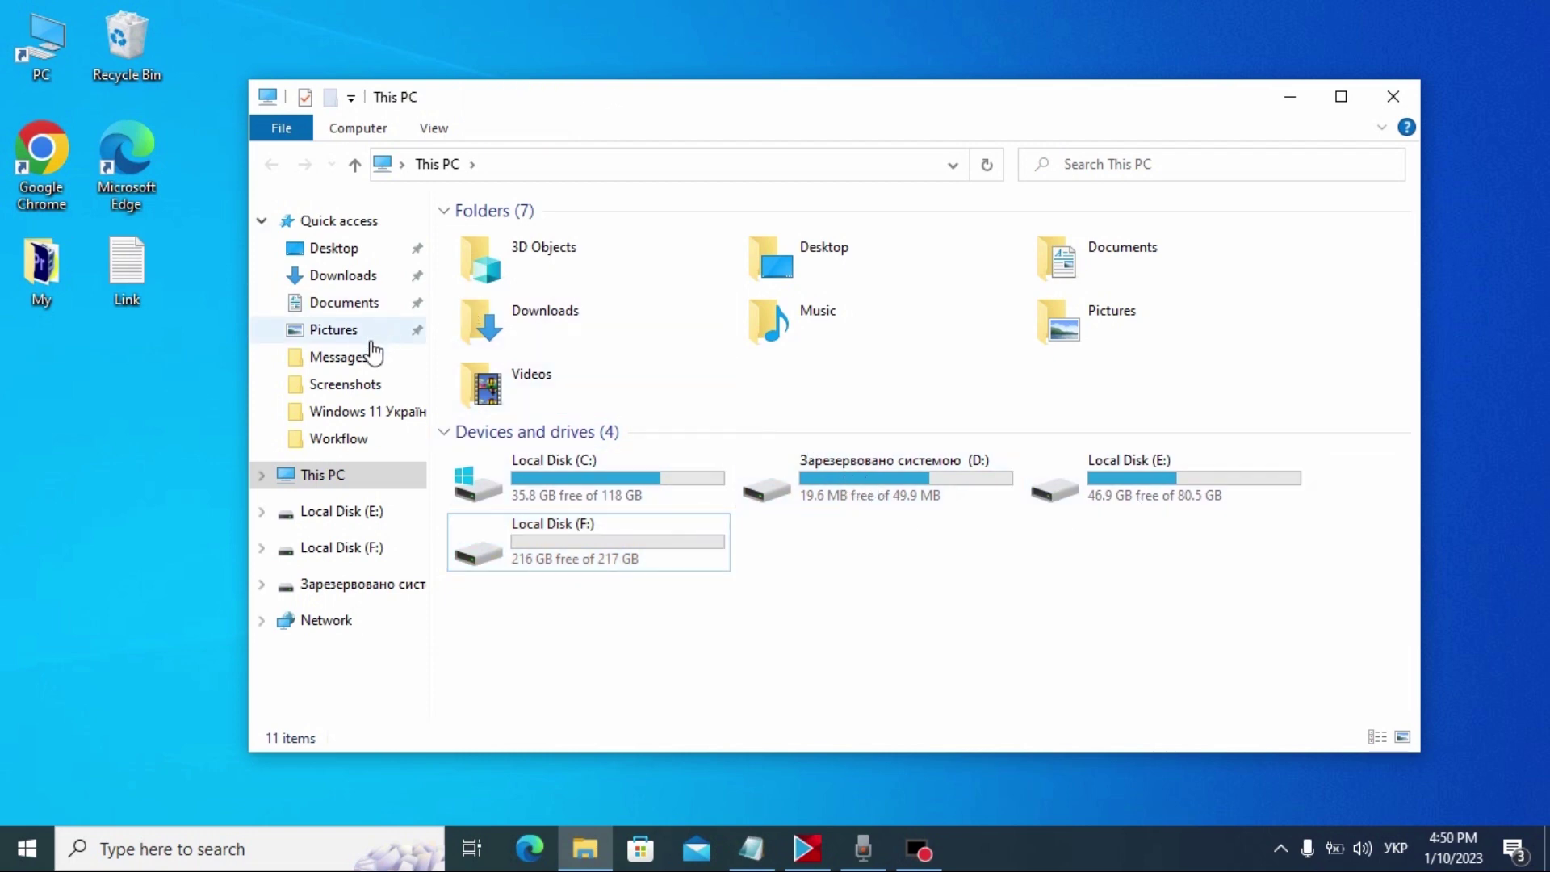
pyautogui.click(322, 475)
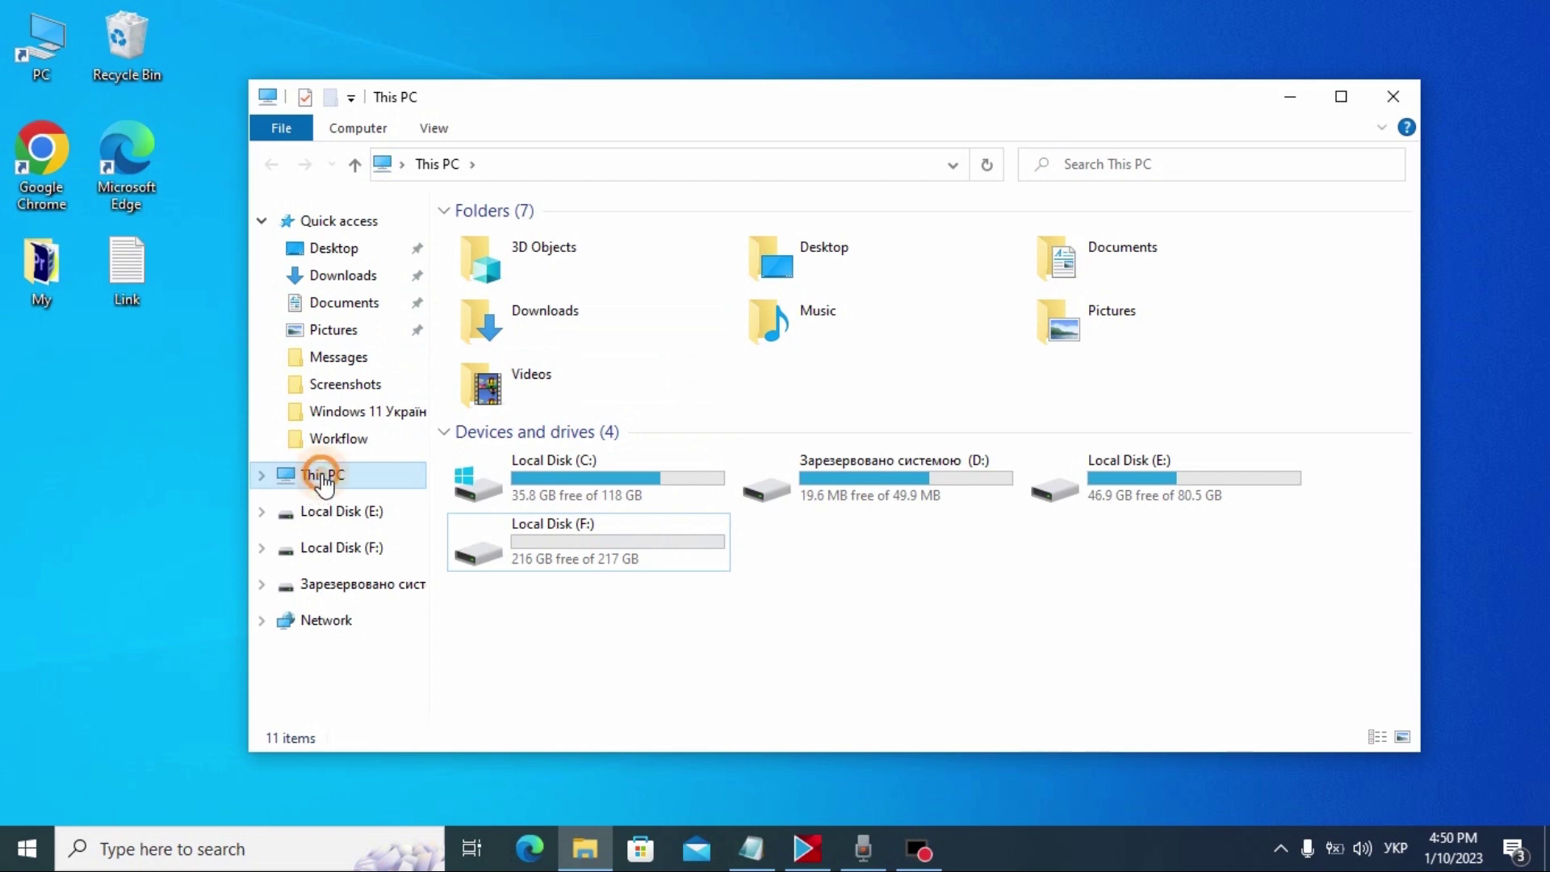
pyautogui.rightClick(322, 476)
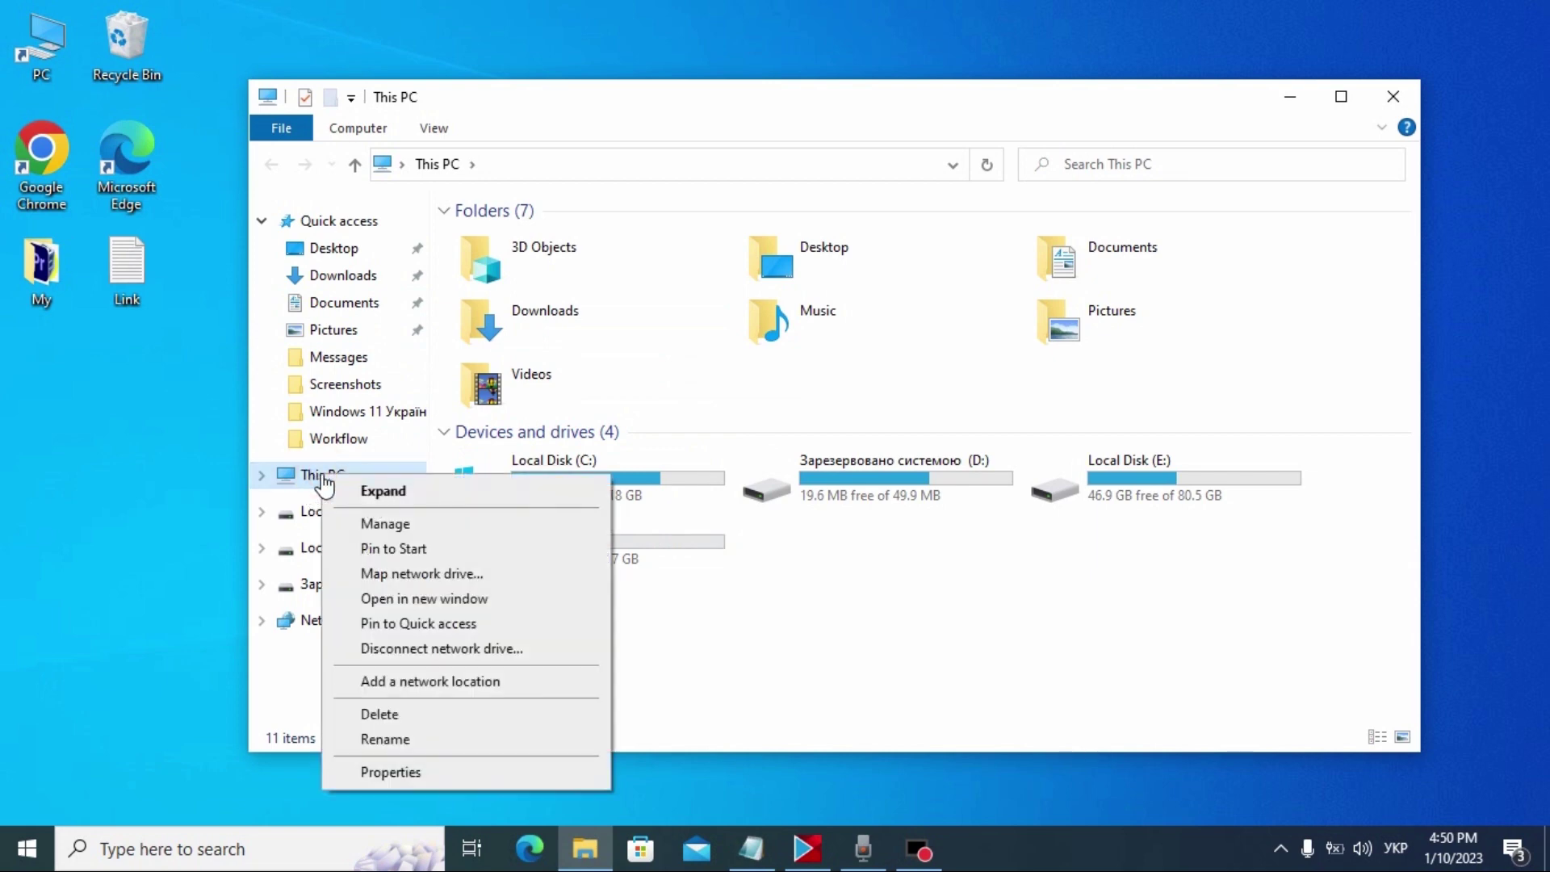
# Check Disk 0 and Disk 1 partitions in maximized Disk Management, then close it and This PC
pyautogui.click(412, 526)
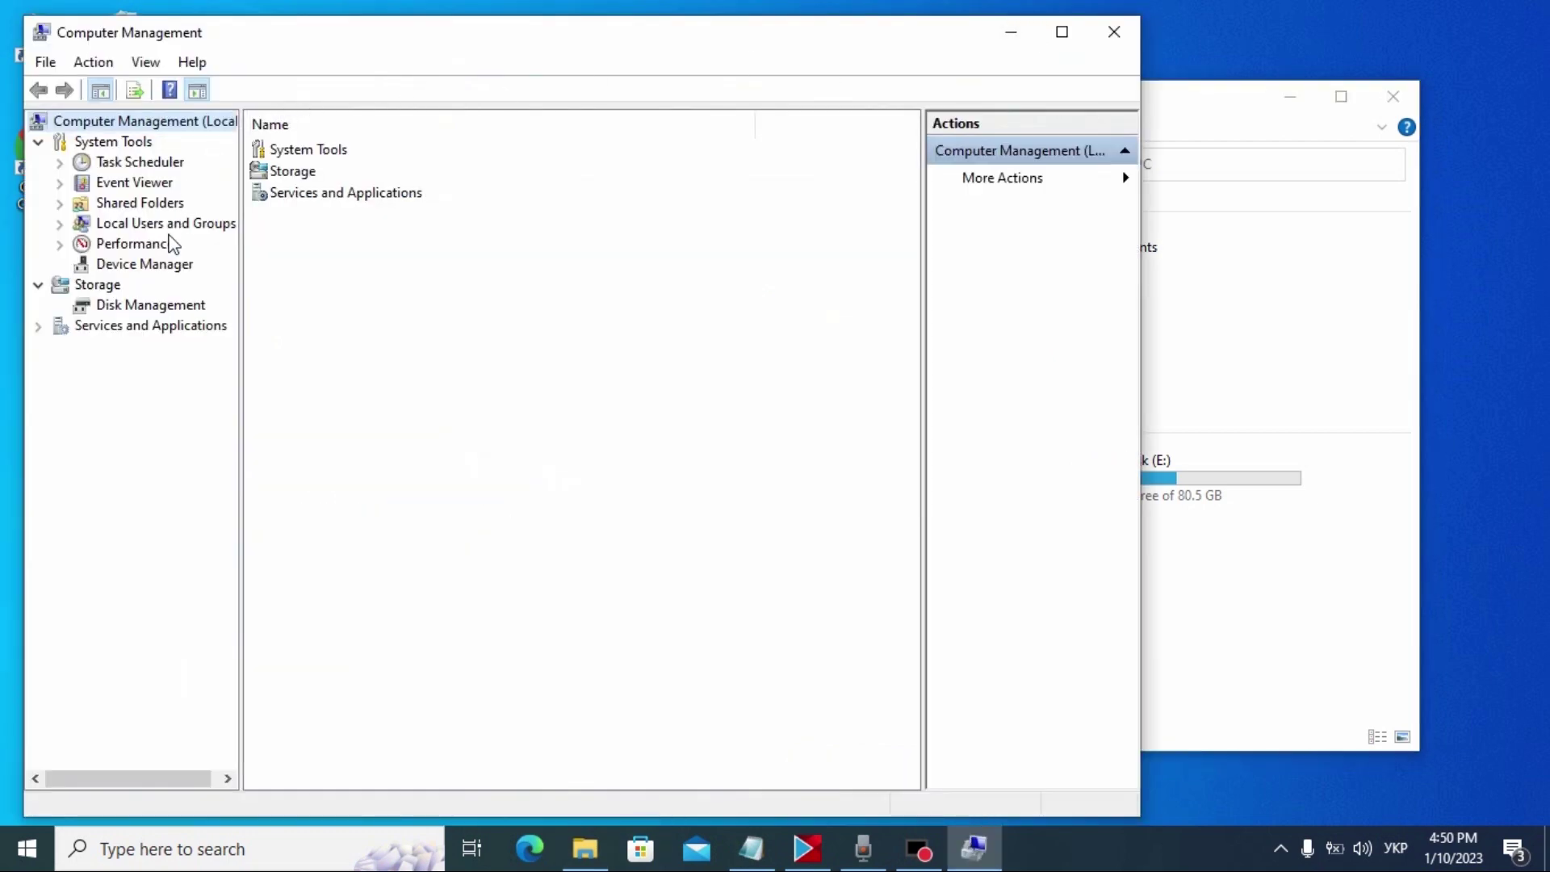
pyautogui.click(111, 313)
pyautogui.press('super+Up')
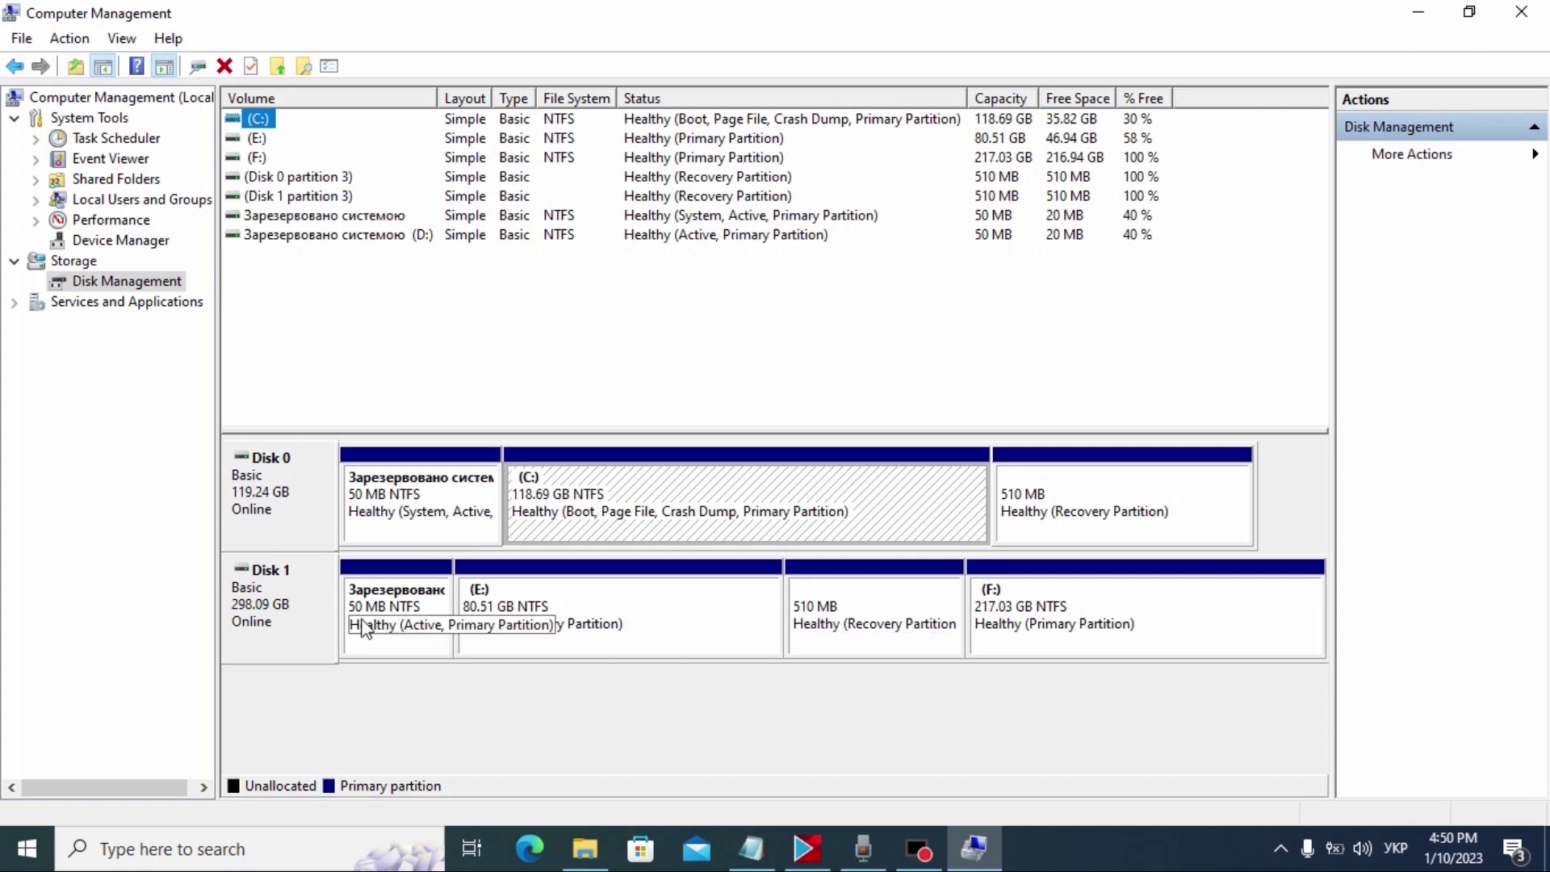
pyautogui.click(145, 434)
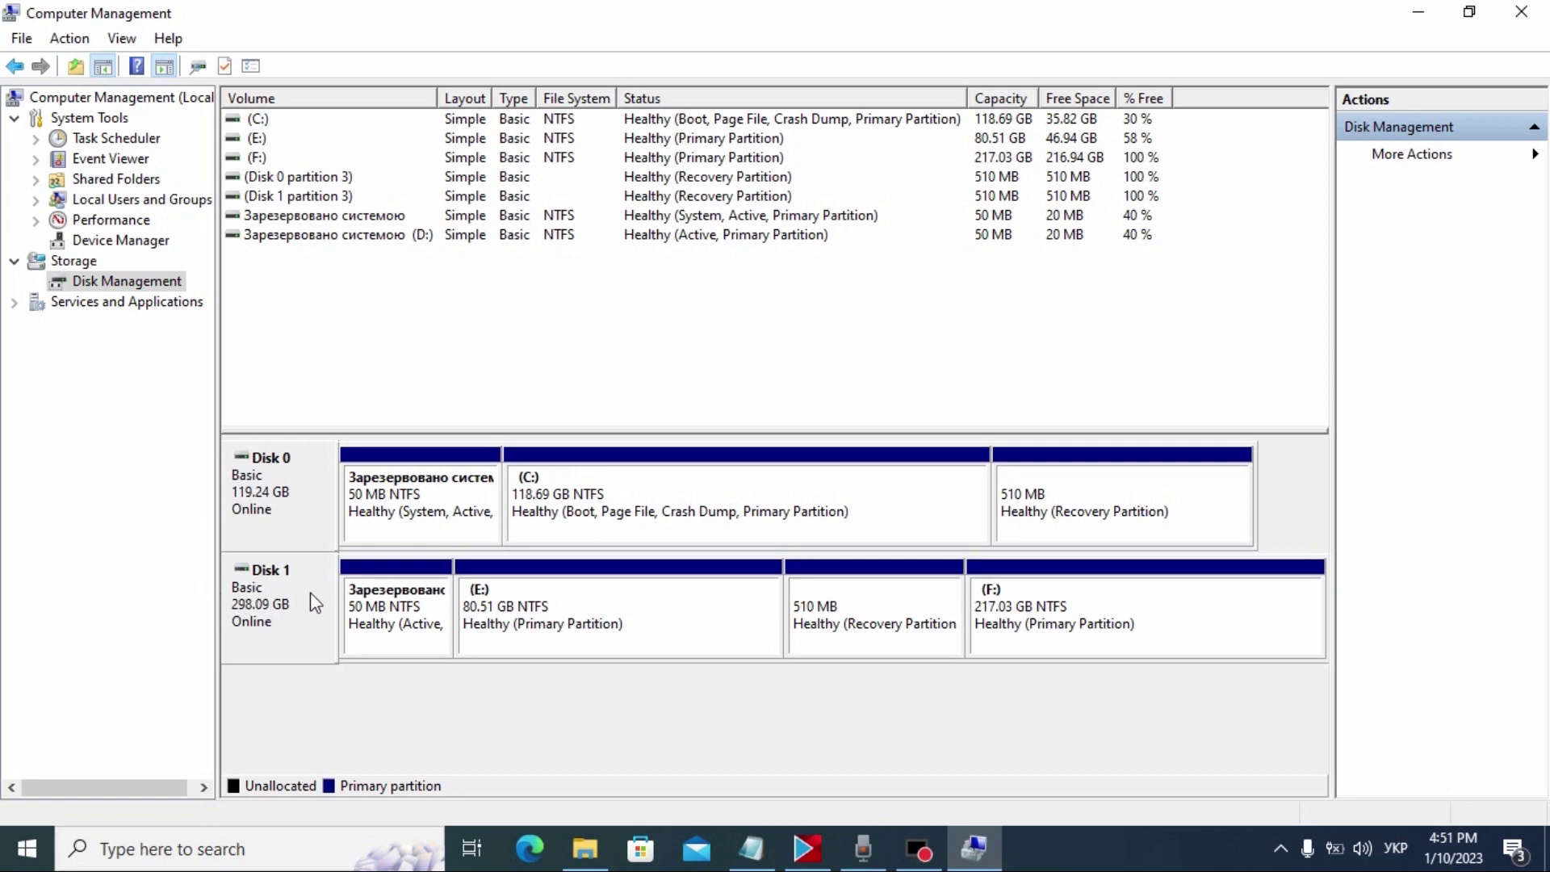
pyautogui.click(277, 602)
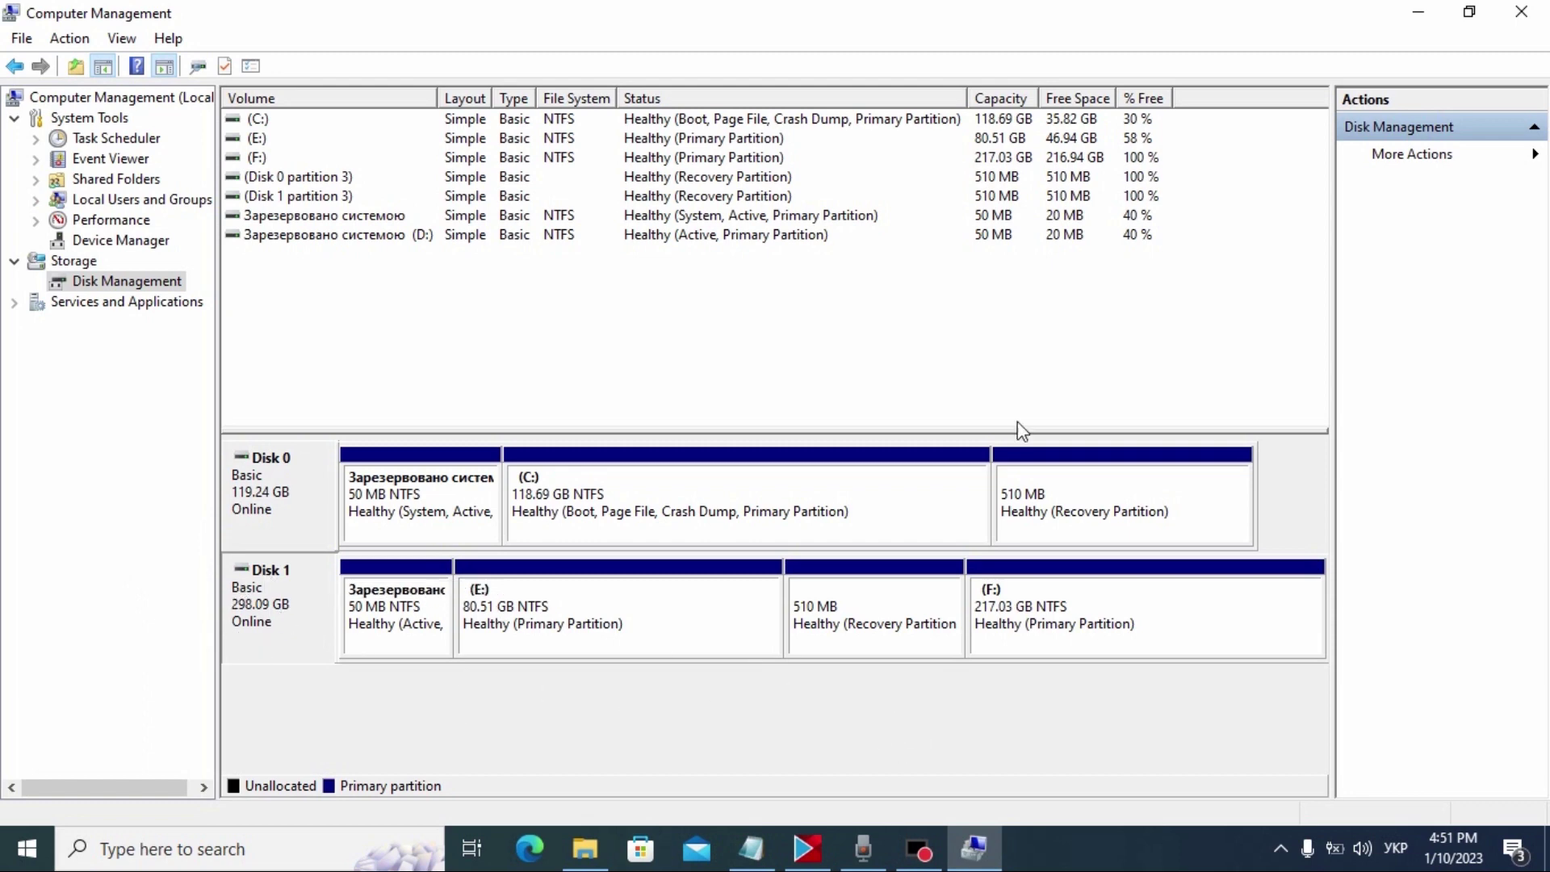
pyautogui.click(1521, 12)
pyautogui.click(1407, 98)
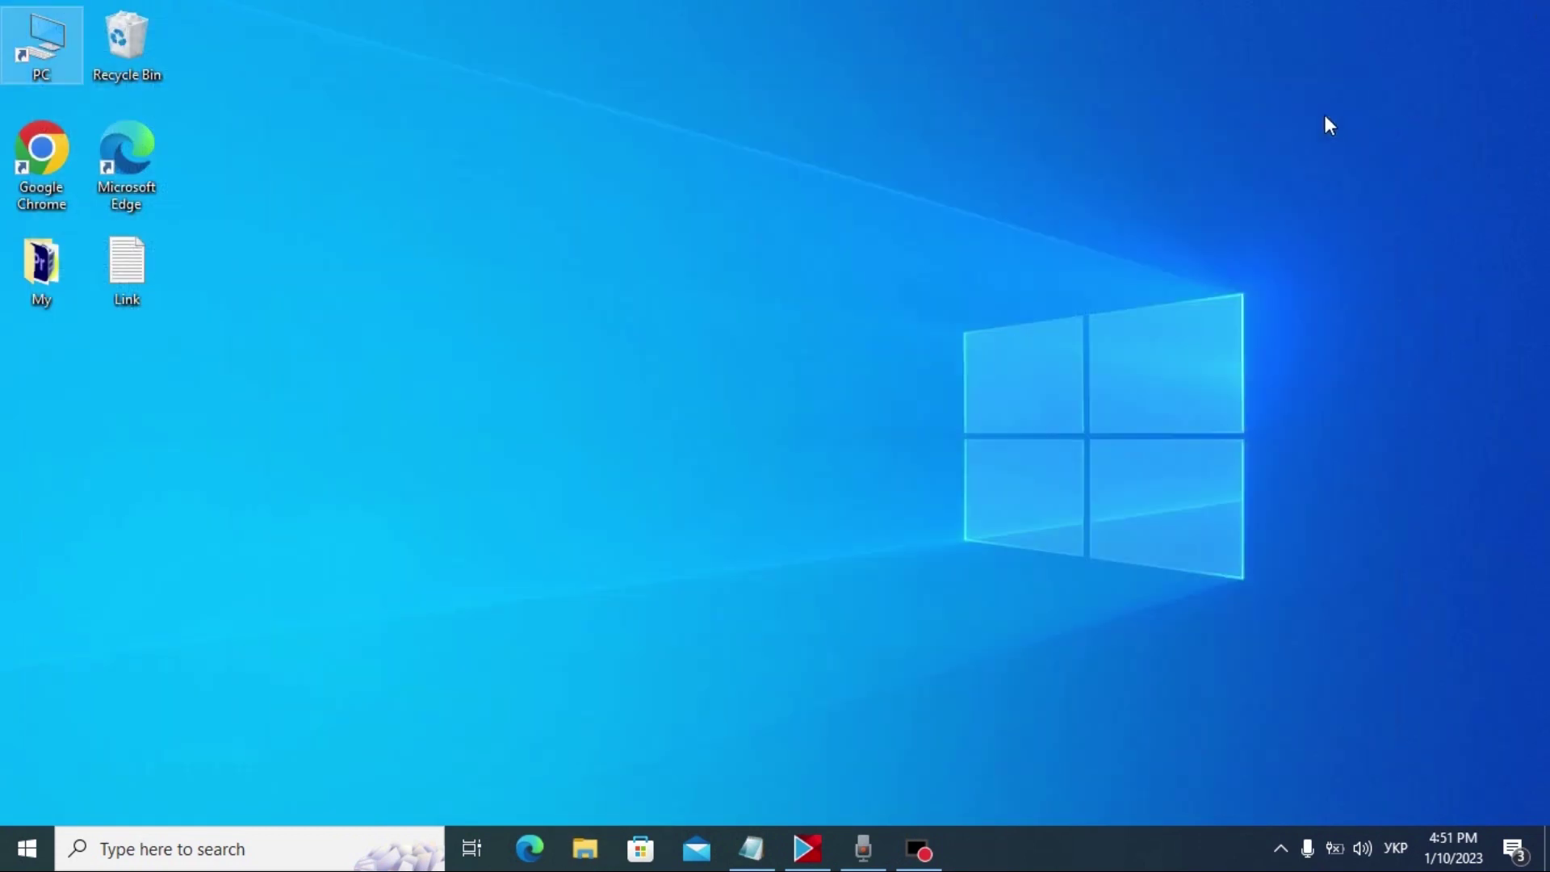
# In maximized Chrome, search Google for '4ddig recovery' and open the official Tenorshare result
pyautogui.doubleClick(42, 152)
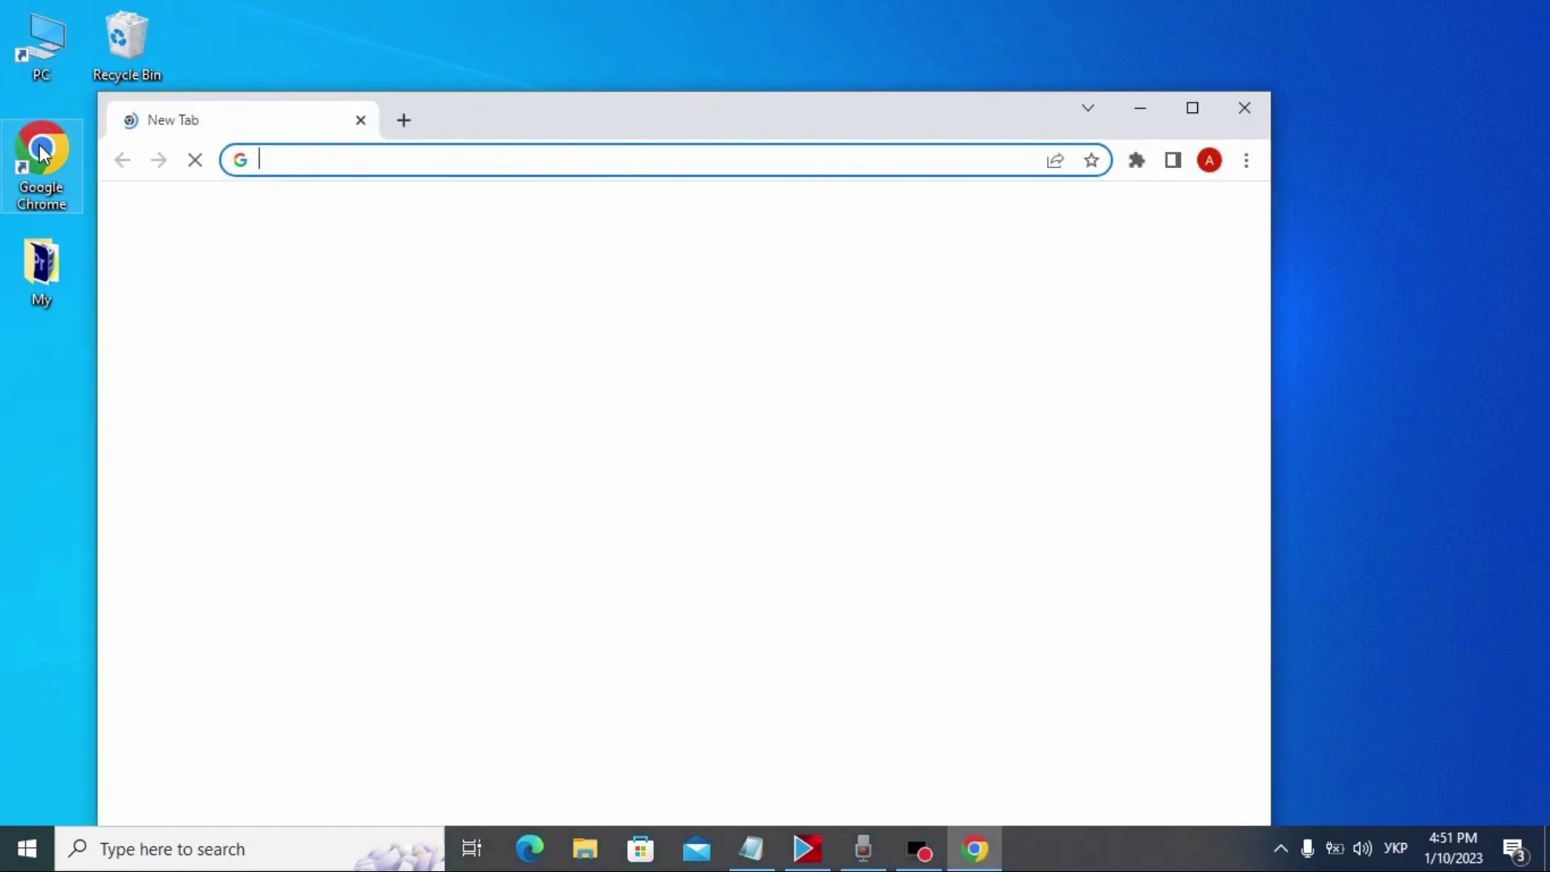
pyautogui.click(1194, 108)
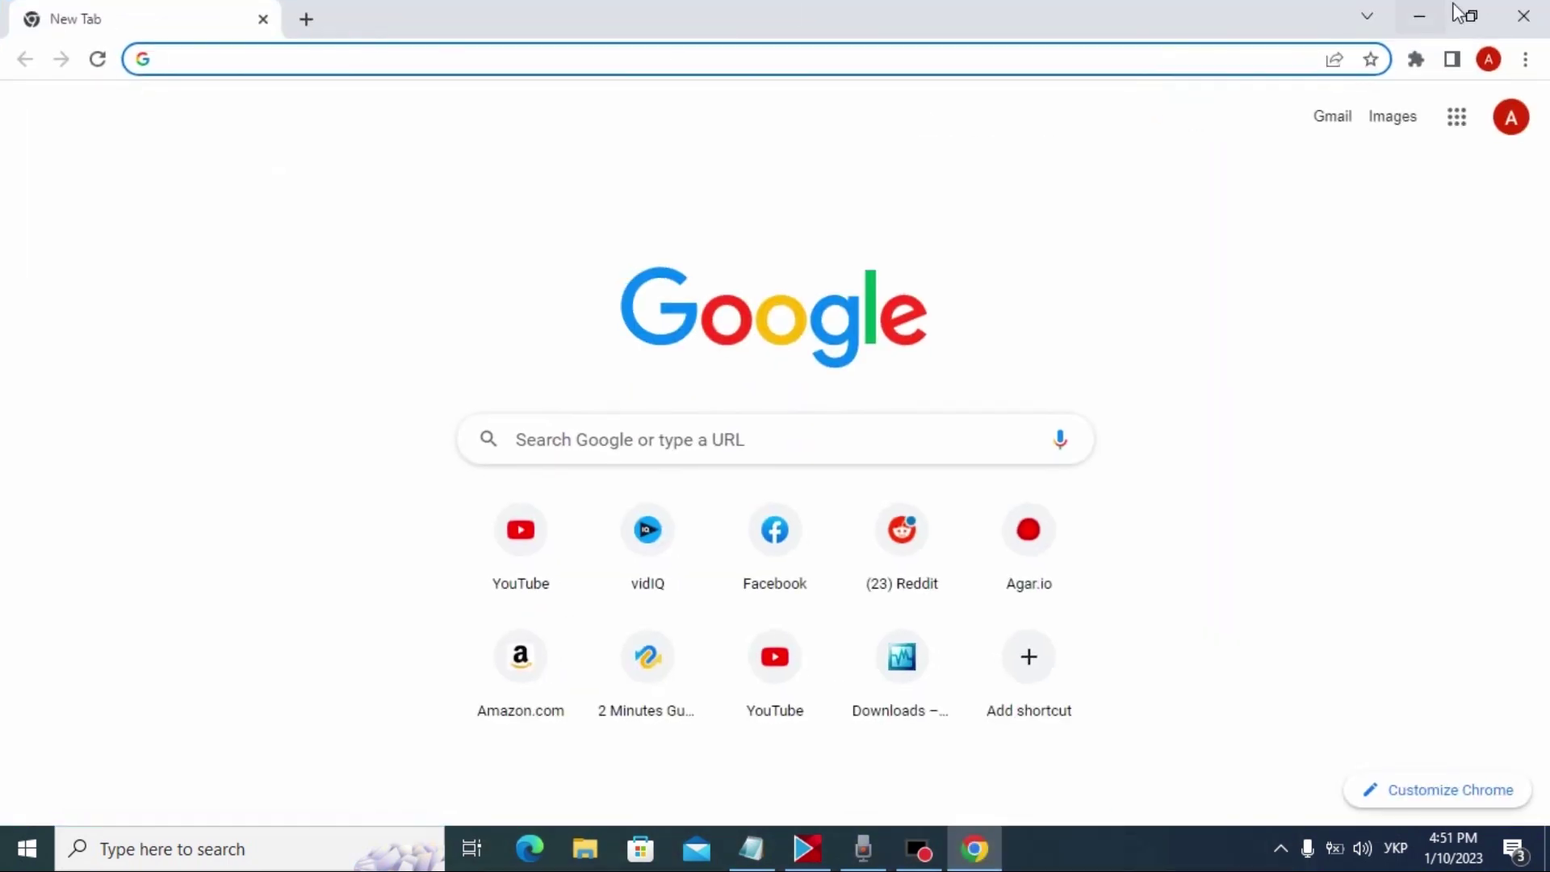
pyautogui.click(263, 61)
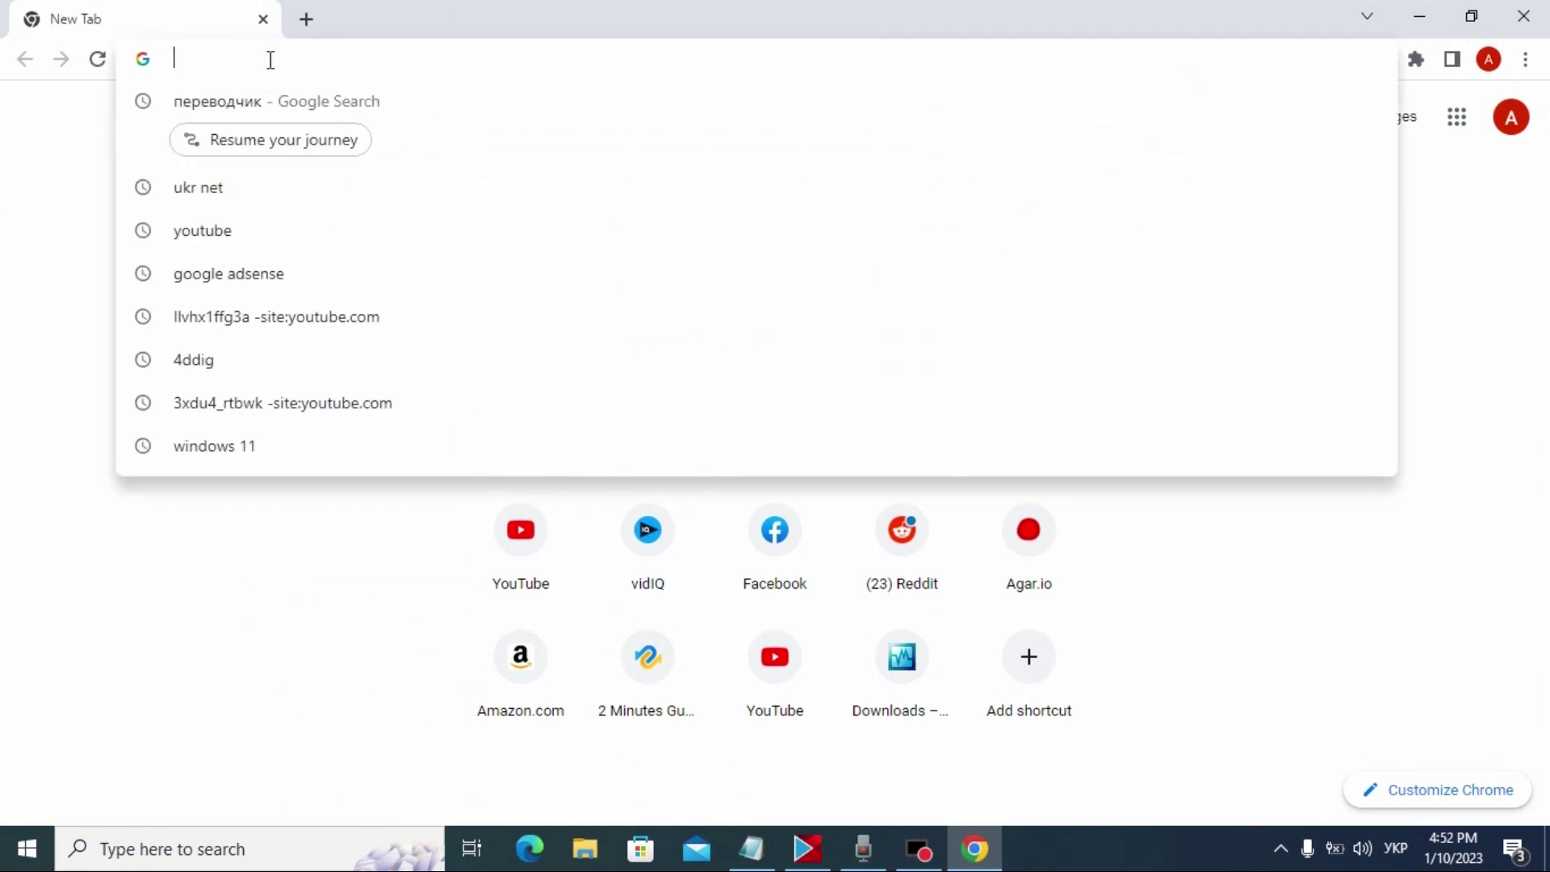
pyautogui.hotkey('alt', 'shift')
pyautogui.write('4ddi')
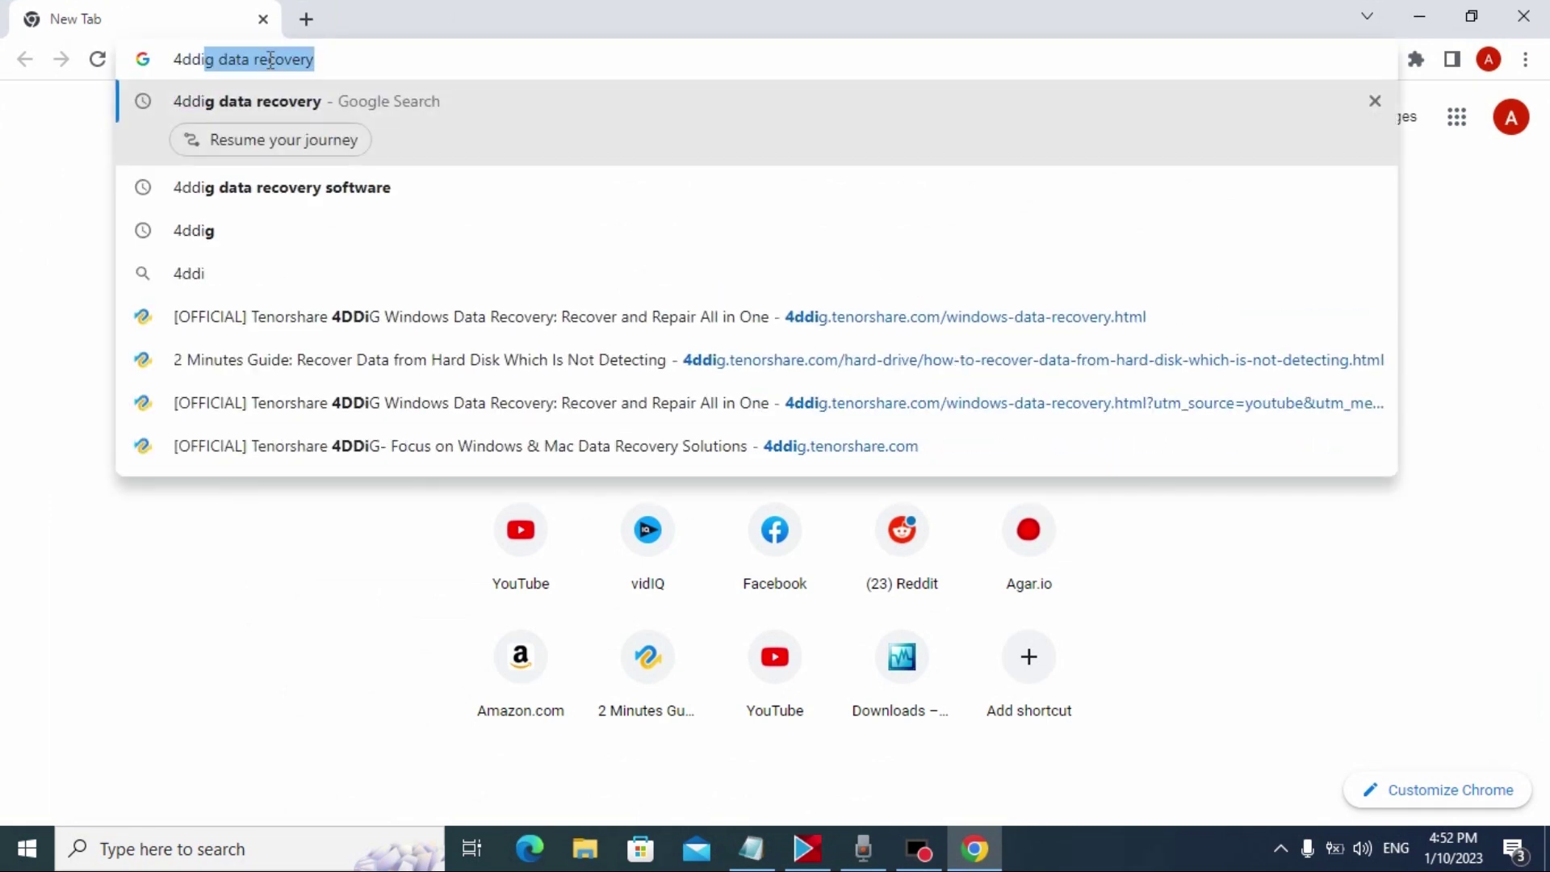
pyautogui.write('g')
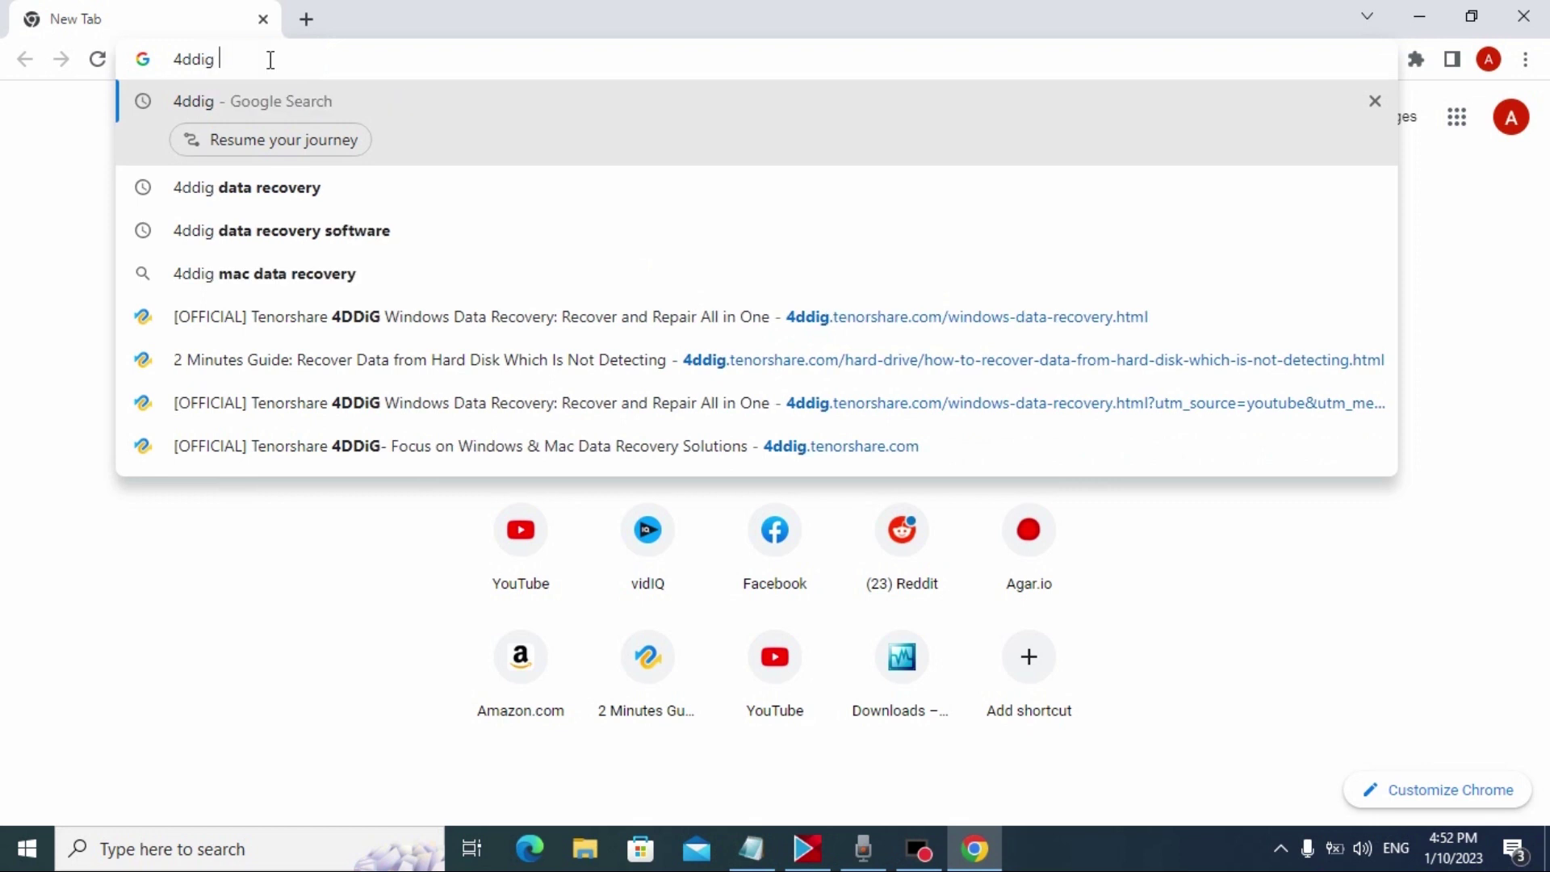
pyautogui.write(' recover')
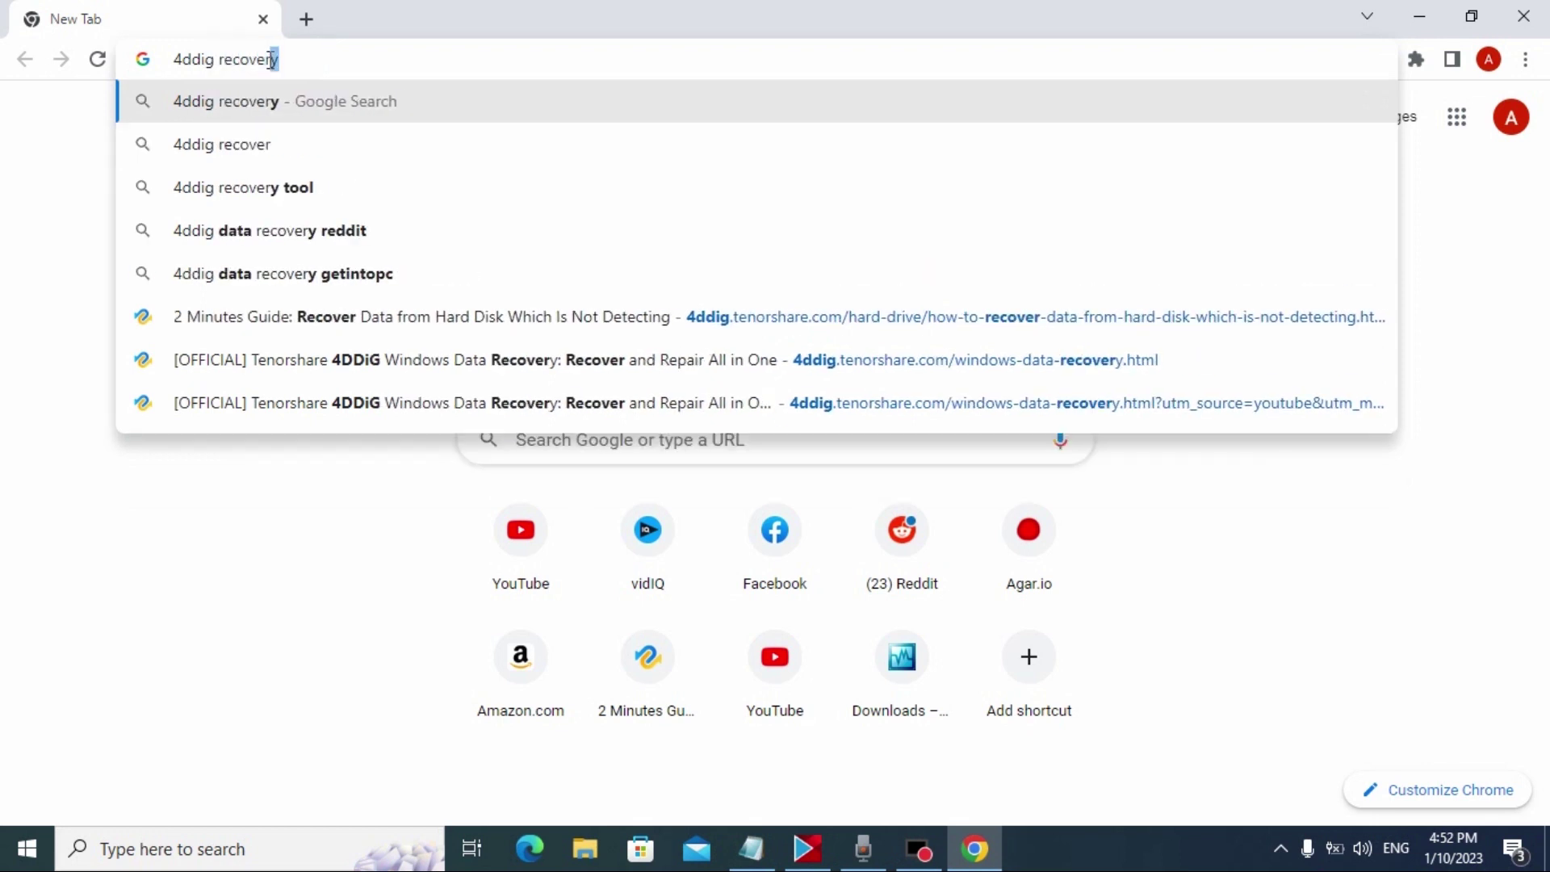
pyautogui.write('y')
pyautogui.press('Return')
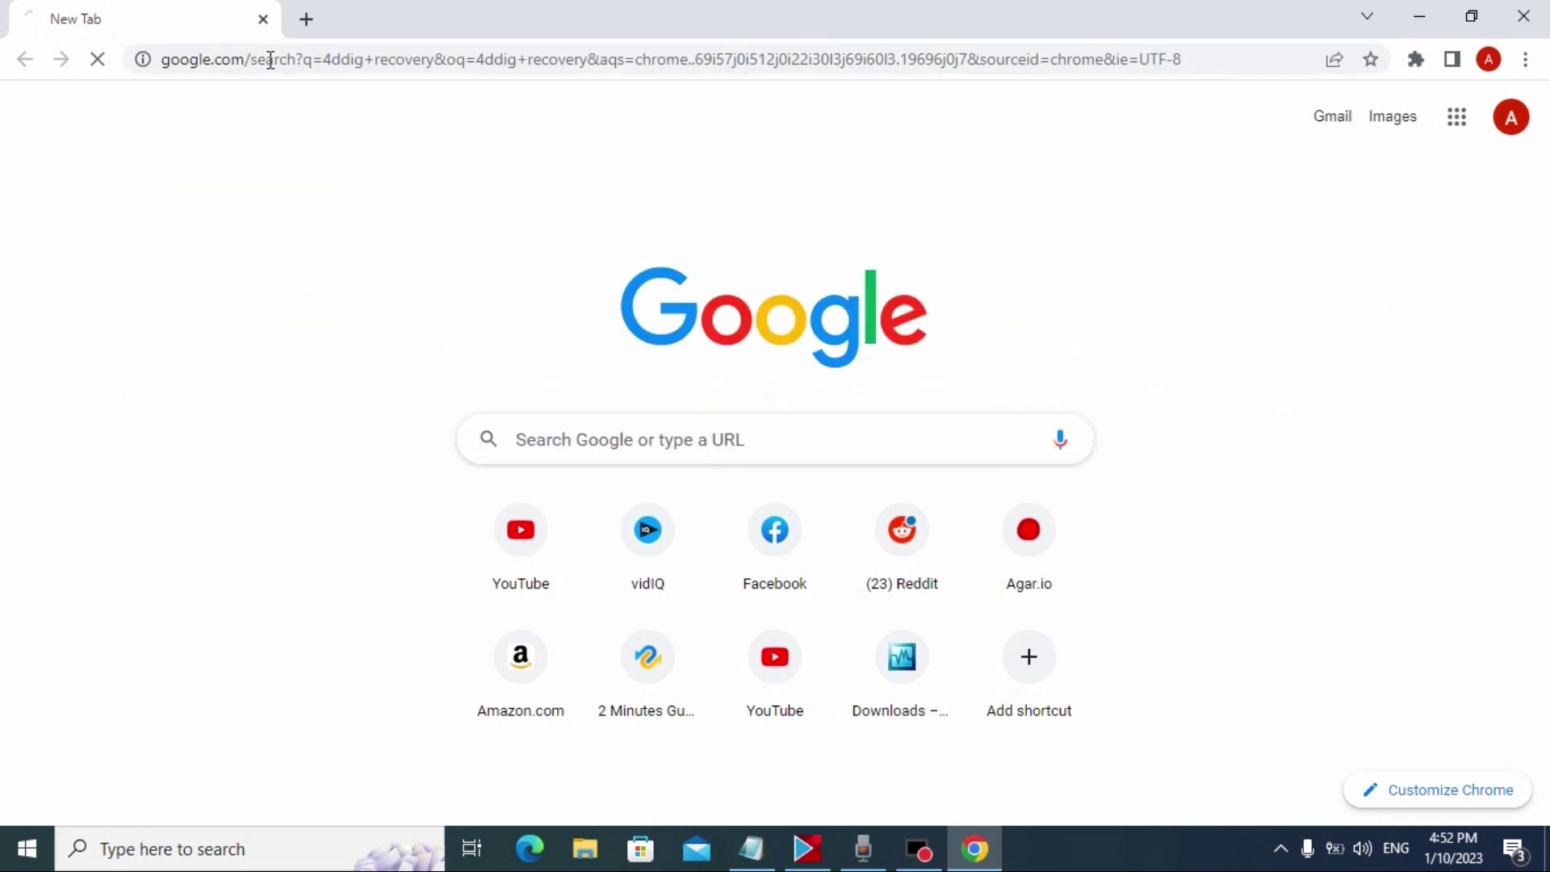
pyautogui.scroll(-7, 468, 314)
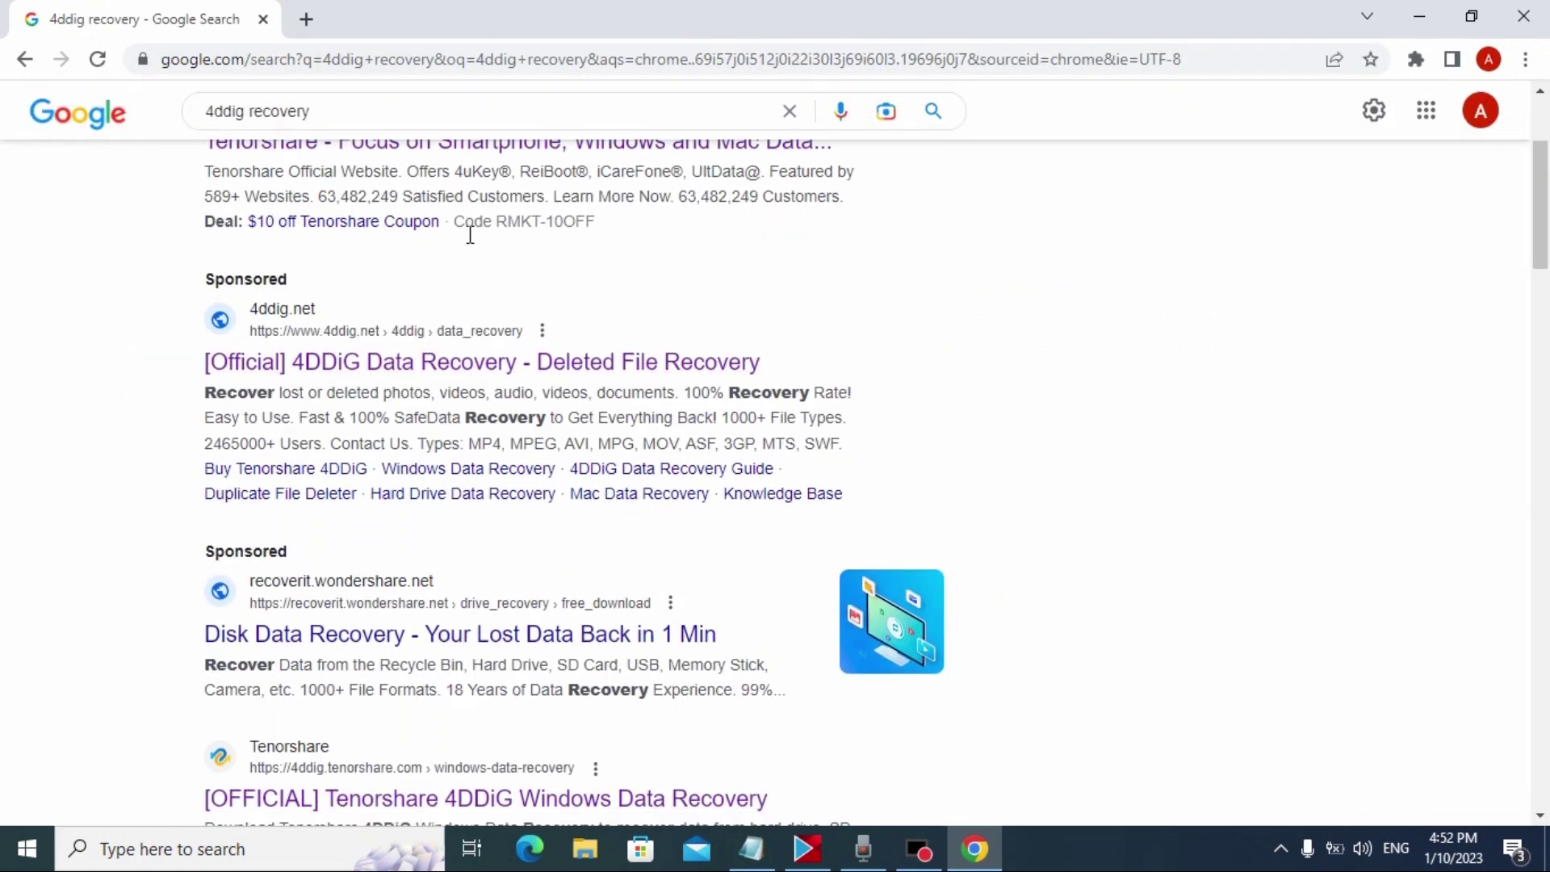
pyautogui.scroll(-1, 287, 457)
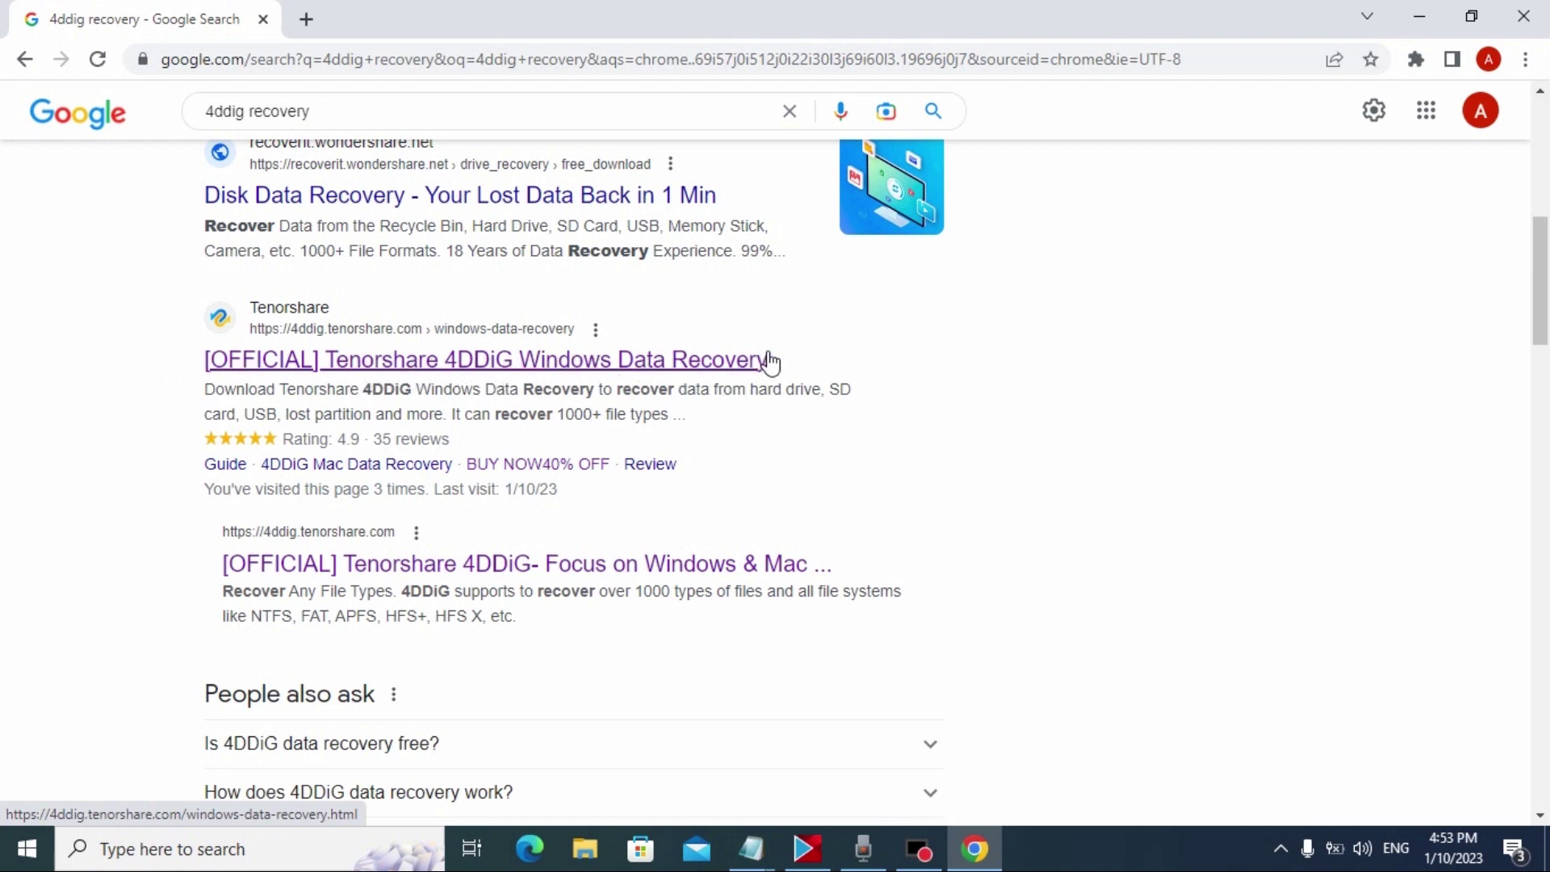
pyautogui.click(370, 361)
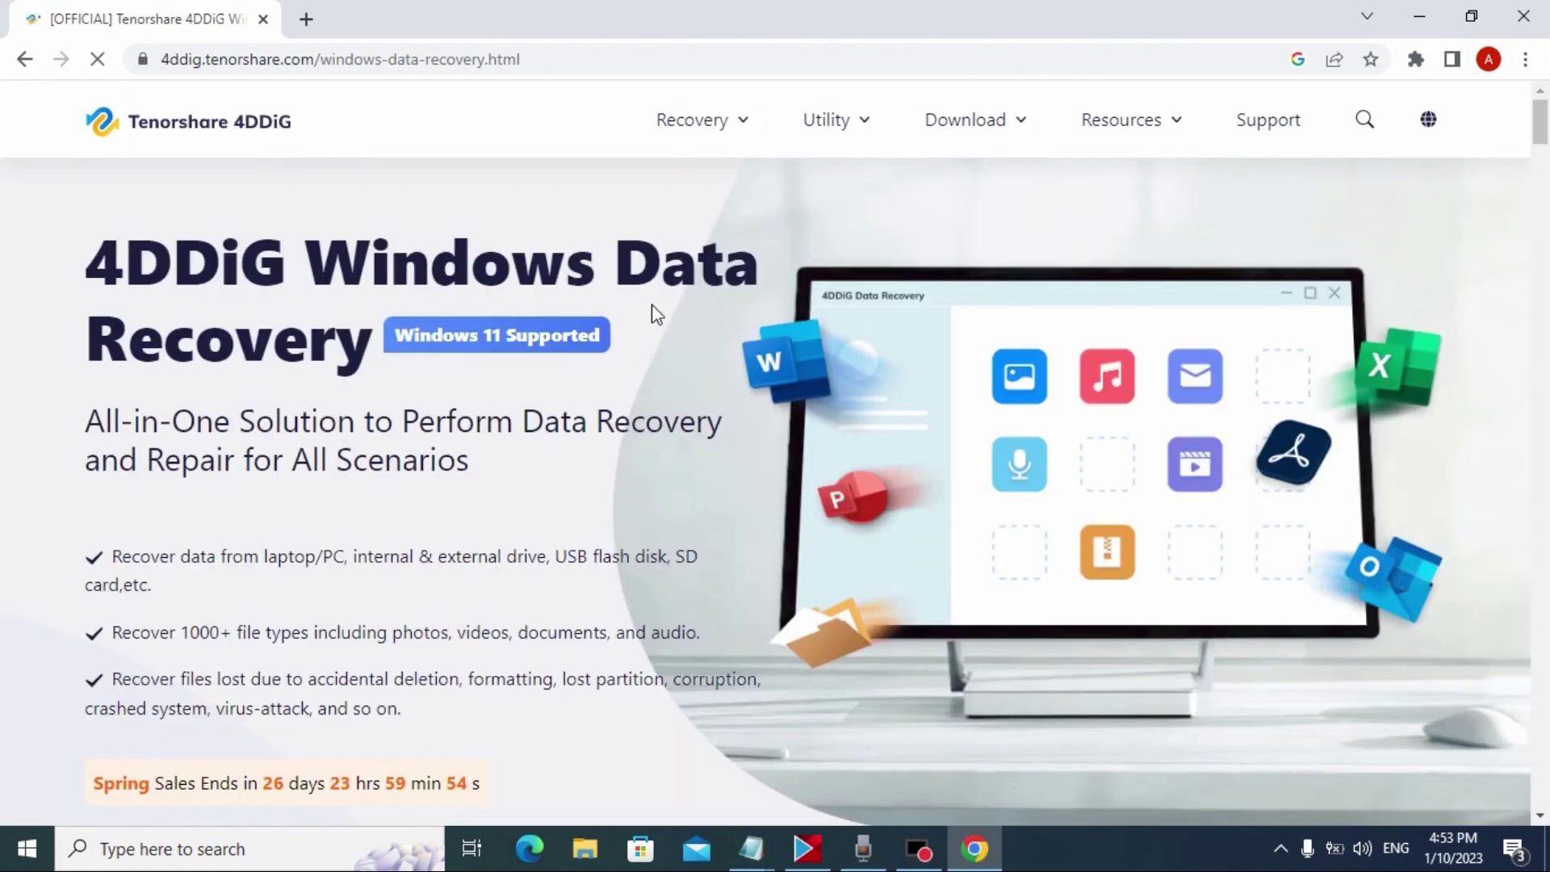
# Open the desktop Link note and copy its bit.ly download URL from the first line
pyautogui.click(1419, 16)
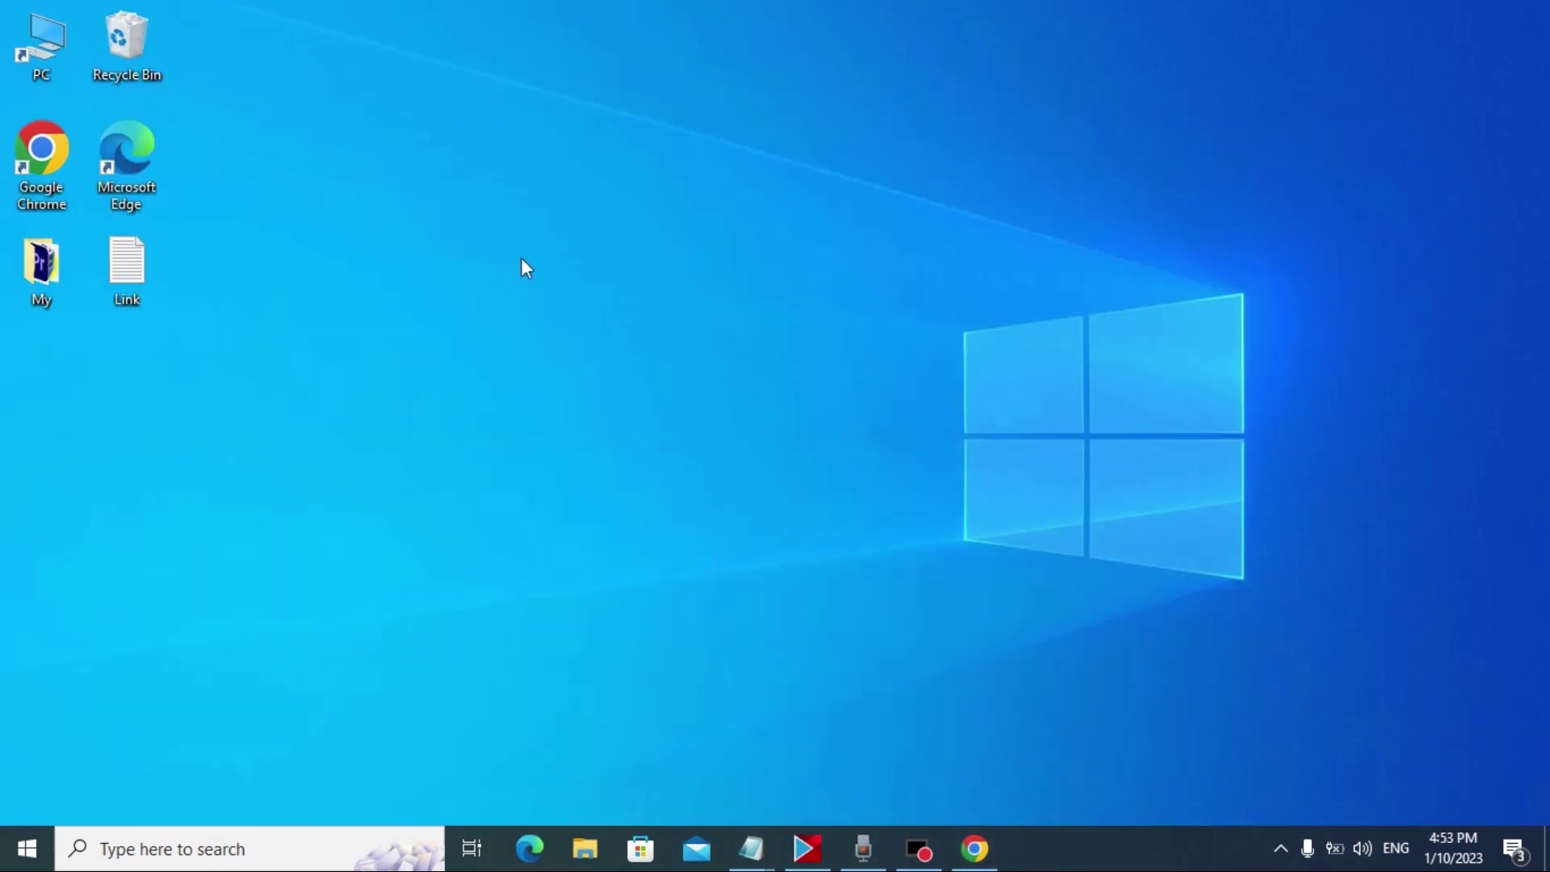
pyautogui.doubleClick(133, 260)
pyautogui.tripleClick(791, 175)
pyautogui.moveTo(931, 158); pyautogui.dragTo(673, 165)
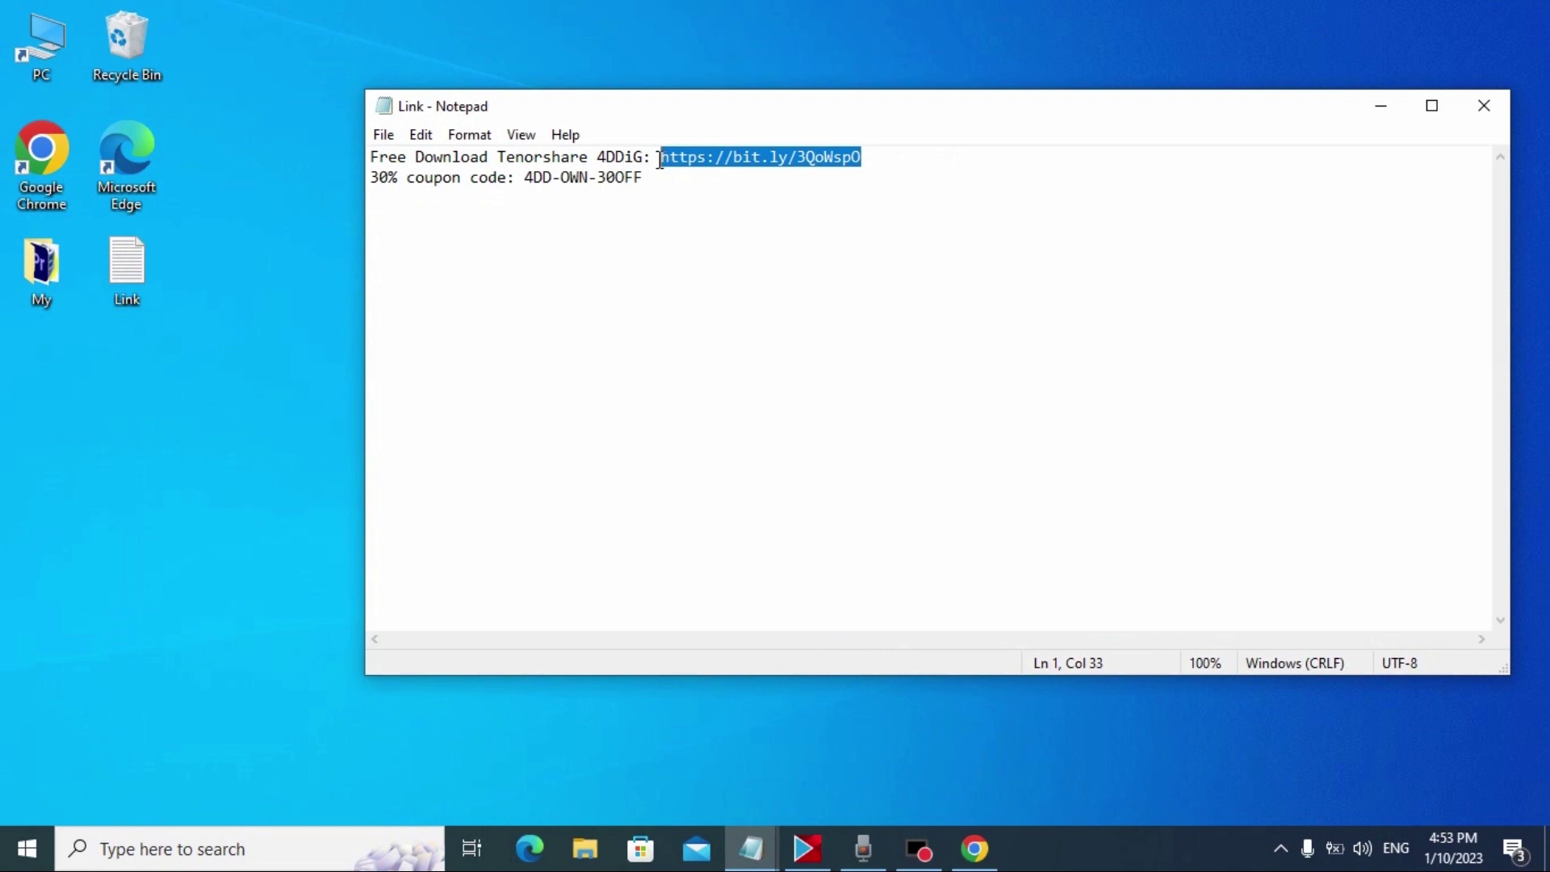
pyautogui.rightClick(659, 159)
pyautogui.click(735, 229)
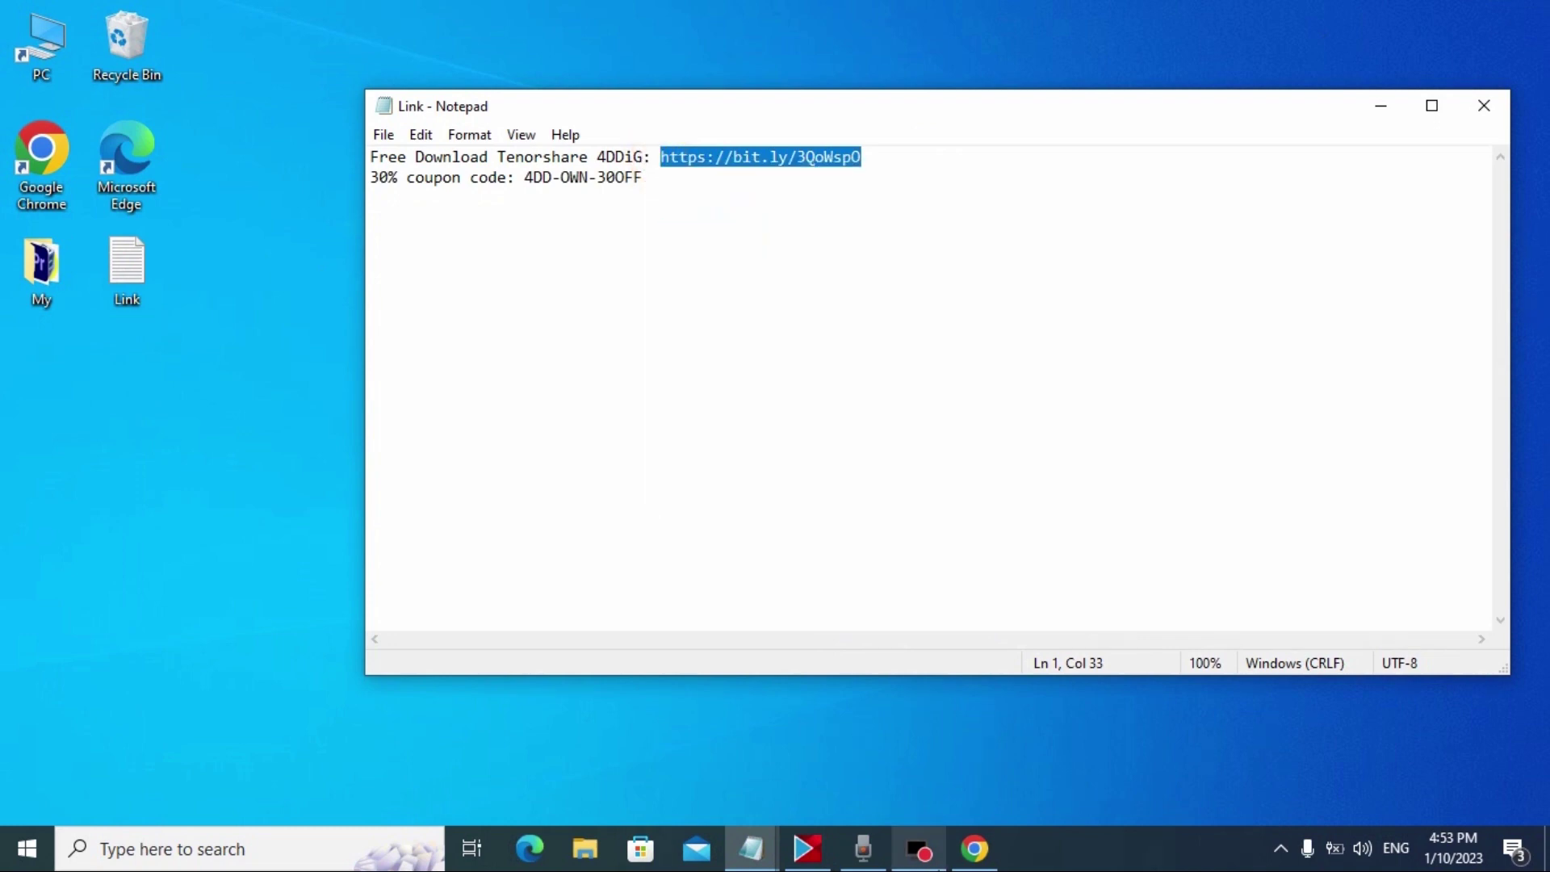
pyautogui.rightClick(744, 149)
pyautogui.click(812, 234)
pyautogui.click(975, 848)
# Go to the pasted bit.ly link in Chrome and click FREE DOWNLOAD for the Windows installer
pyautogui.click(337, 61)
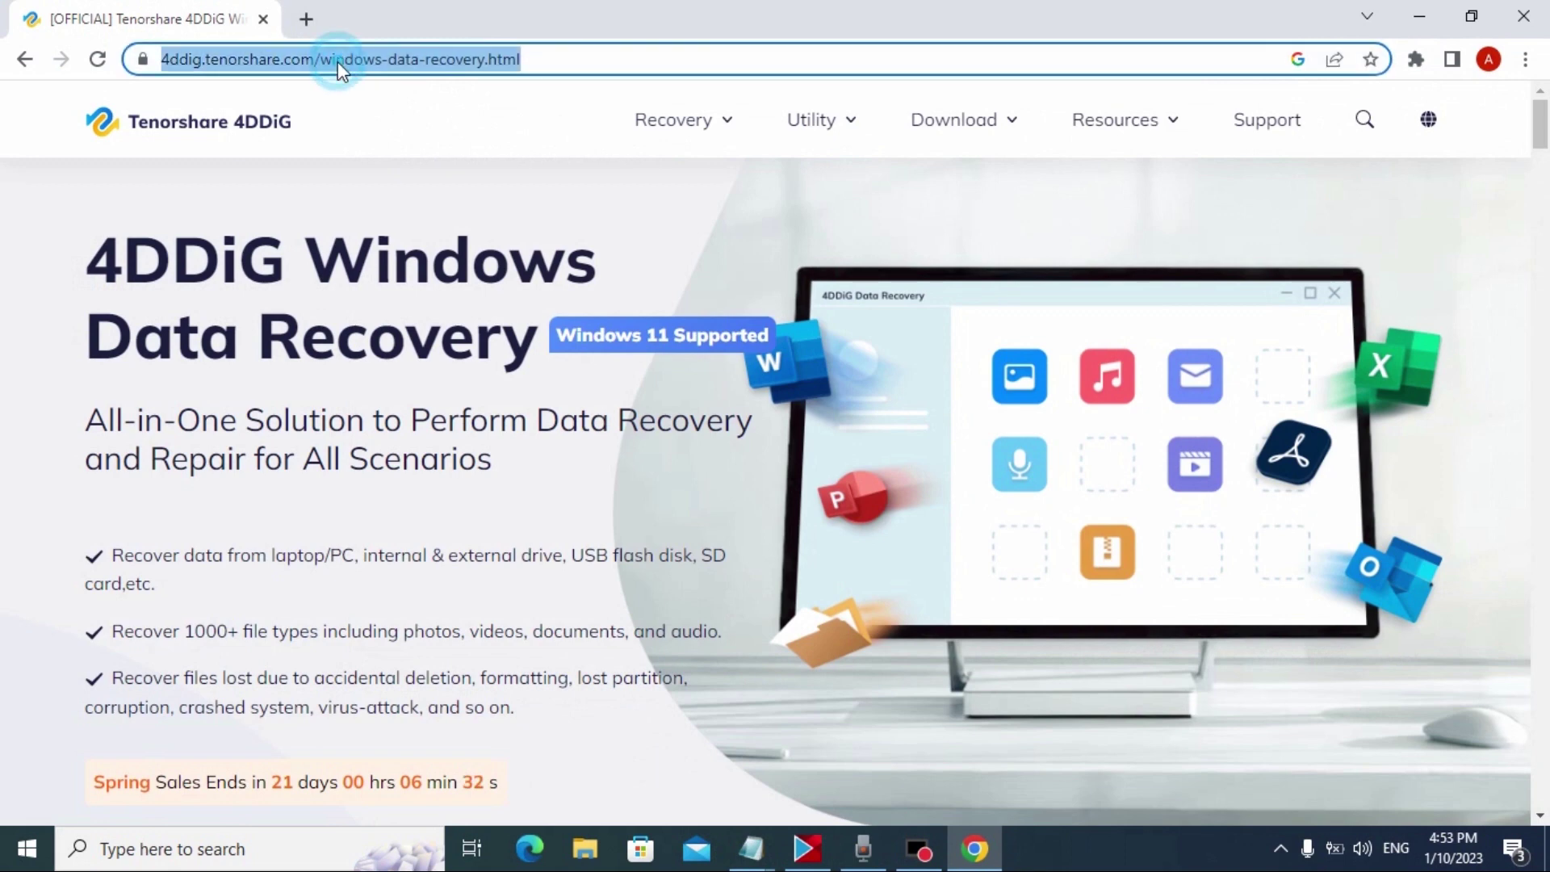
pyautogui.hotkey('ctrl', 'v')
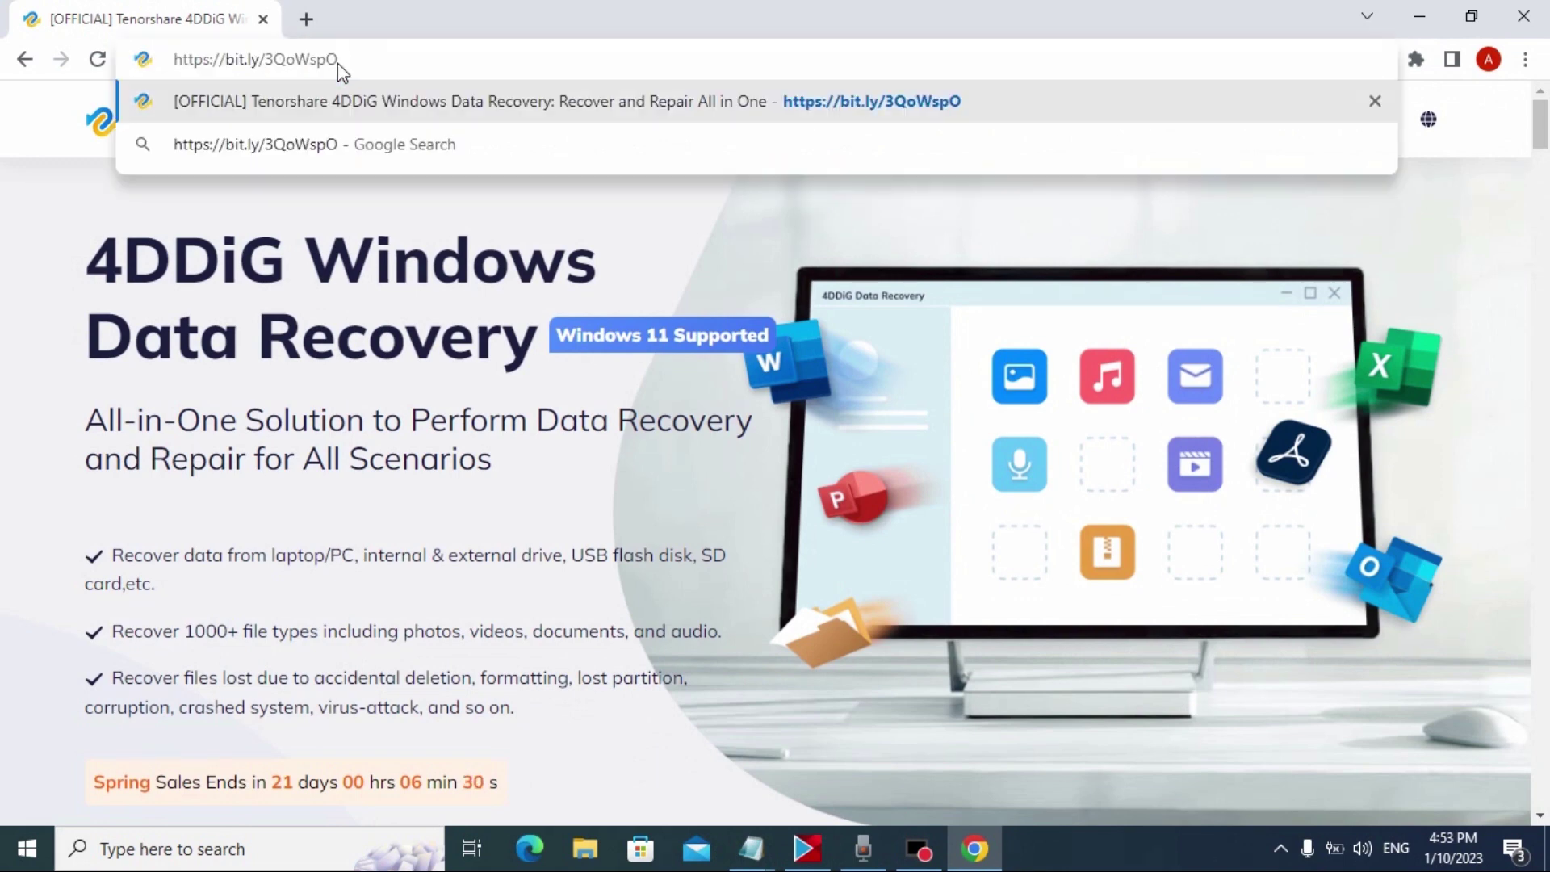
pyautogui.press('Return')
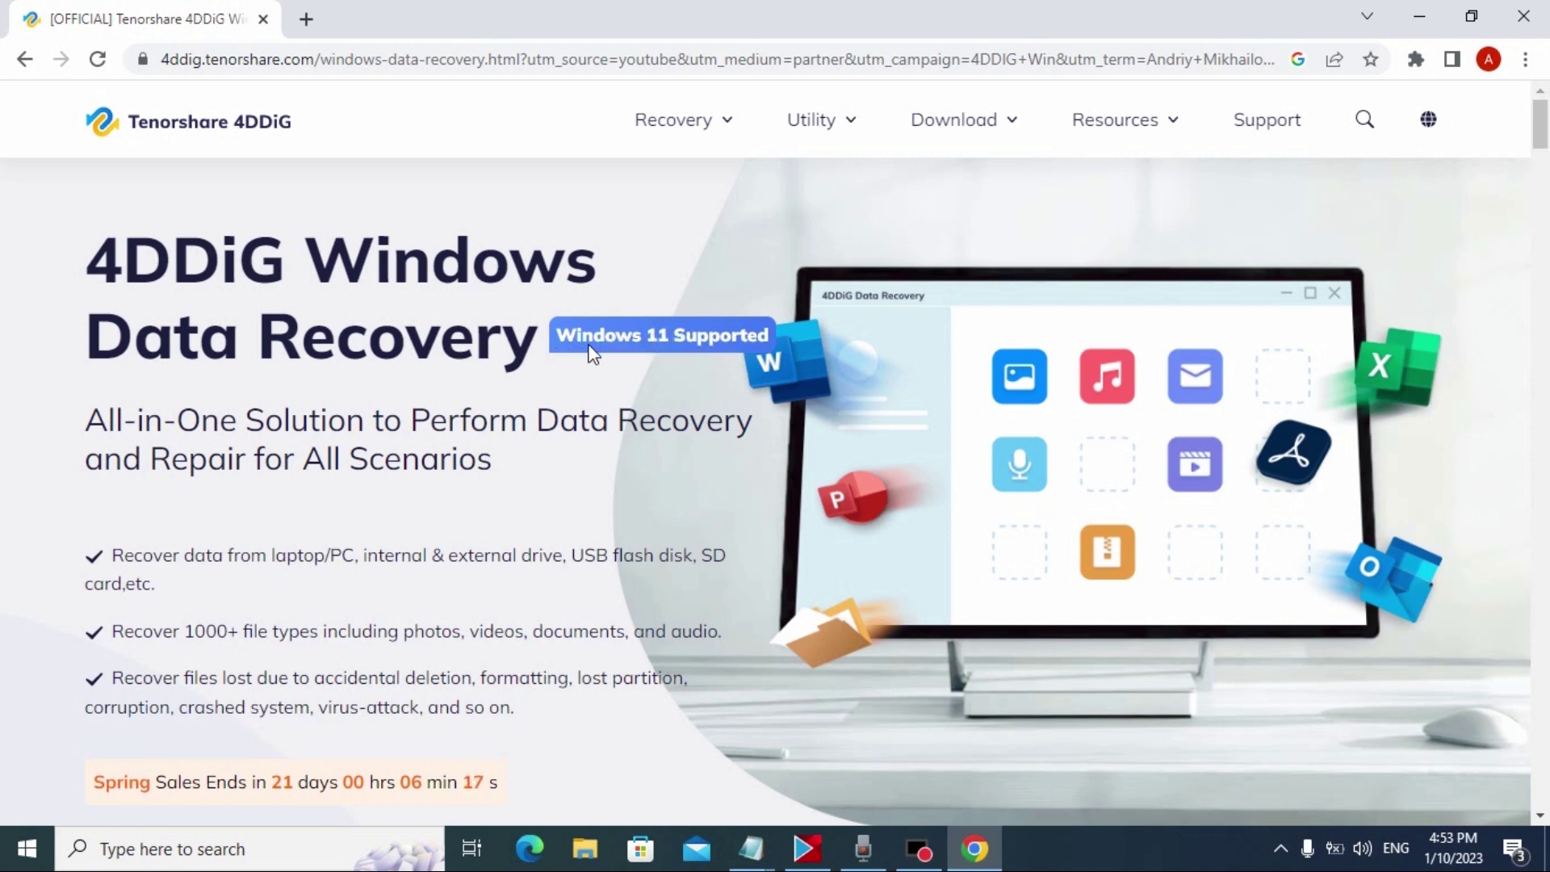
pyautogui.scroll(-1, 412, 313)
pyautogui.moveTo(111, 441); pyautogui.dragTo(366, 432)
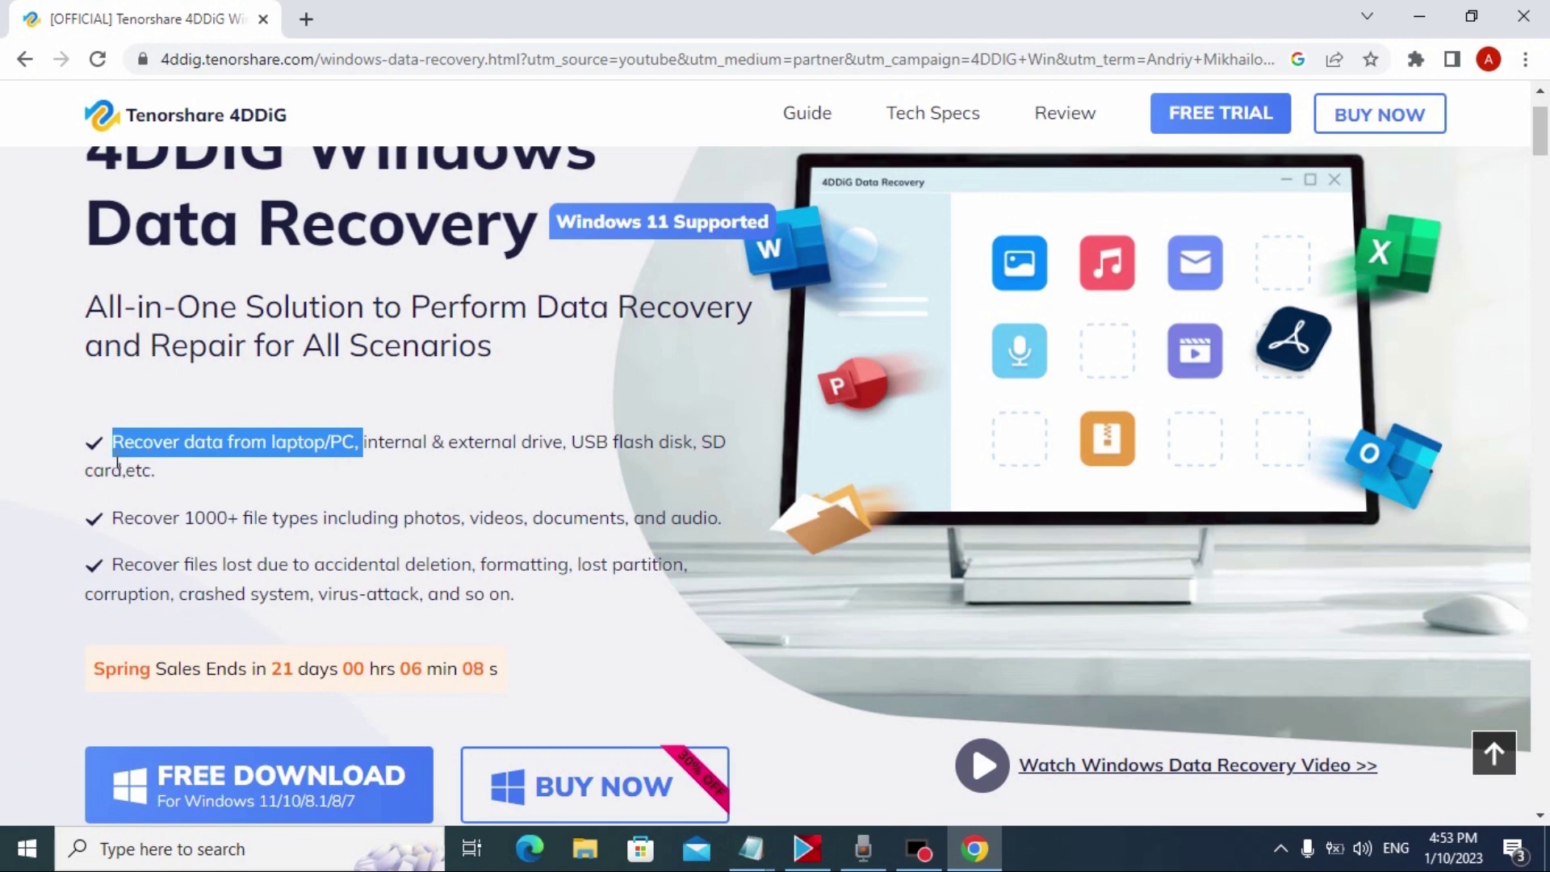
pyautogui.scroll(2, 113, 442)
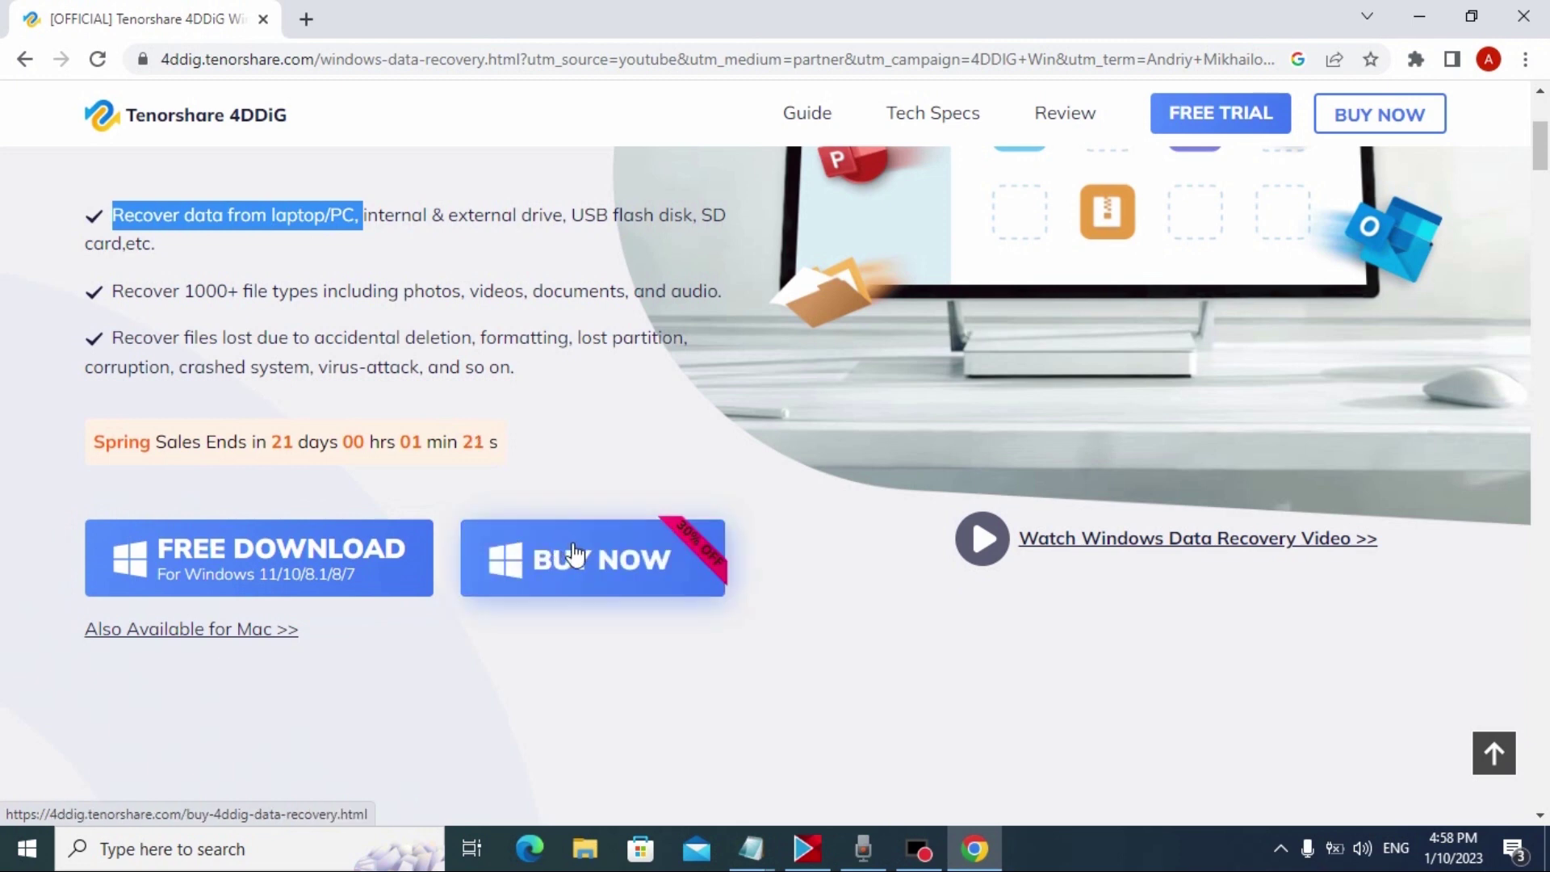
pyautogui.click(271, 571)
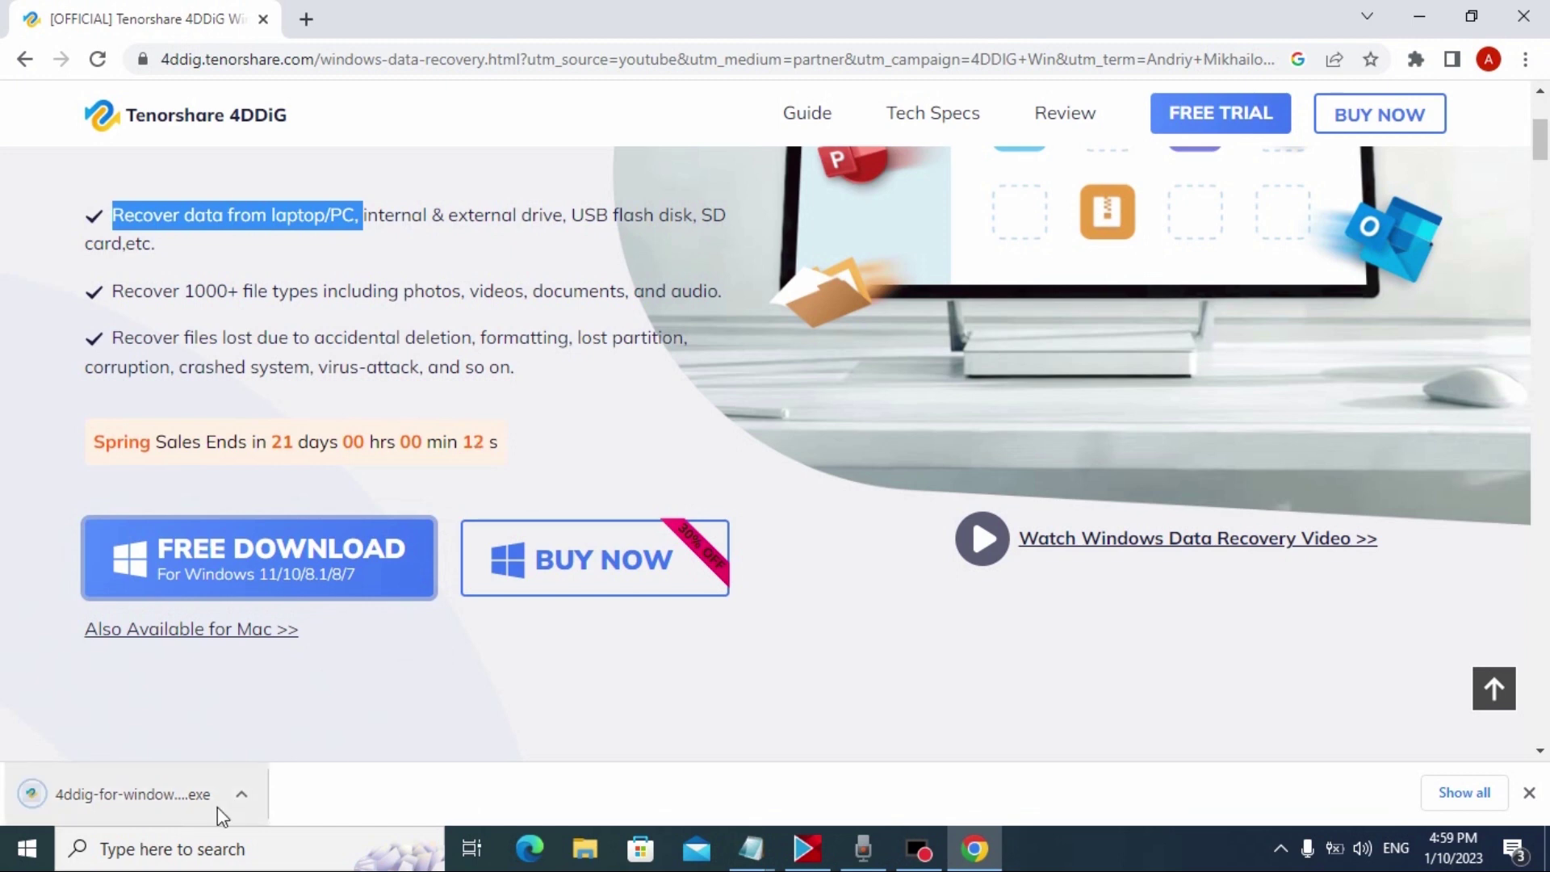
# Run the downloaded 4DDiG installer and close Chrome and the Link note
pyautogui.click(133, 789)
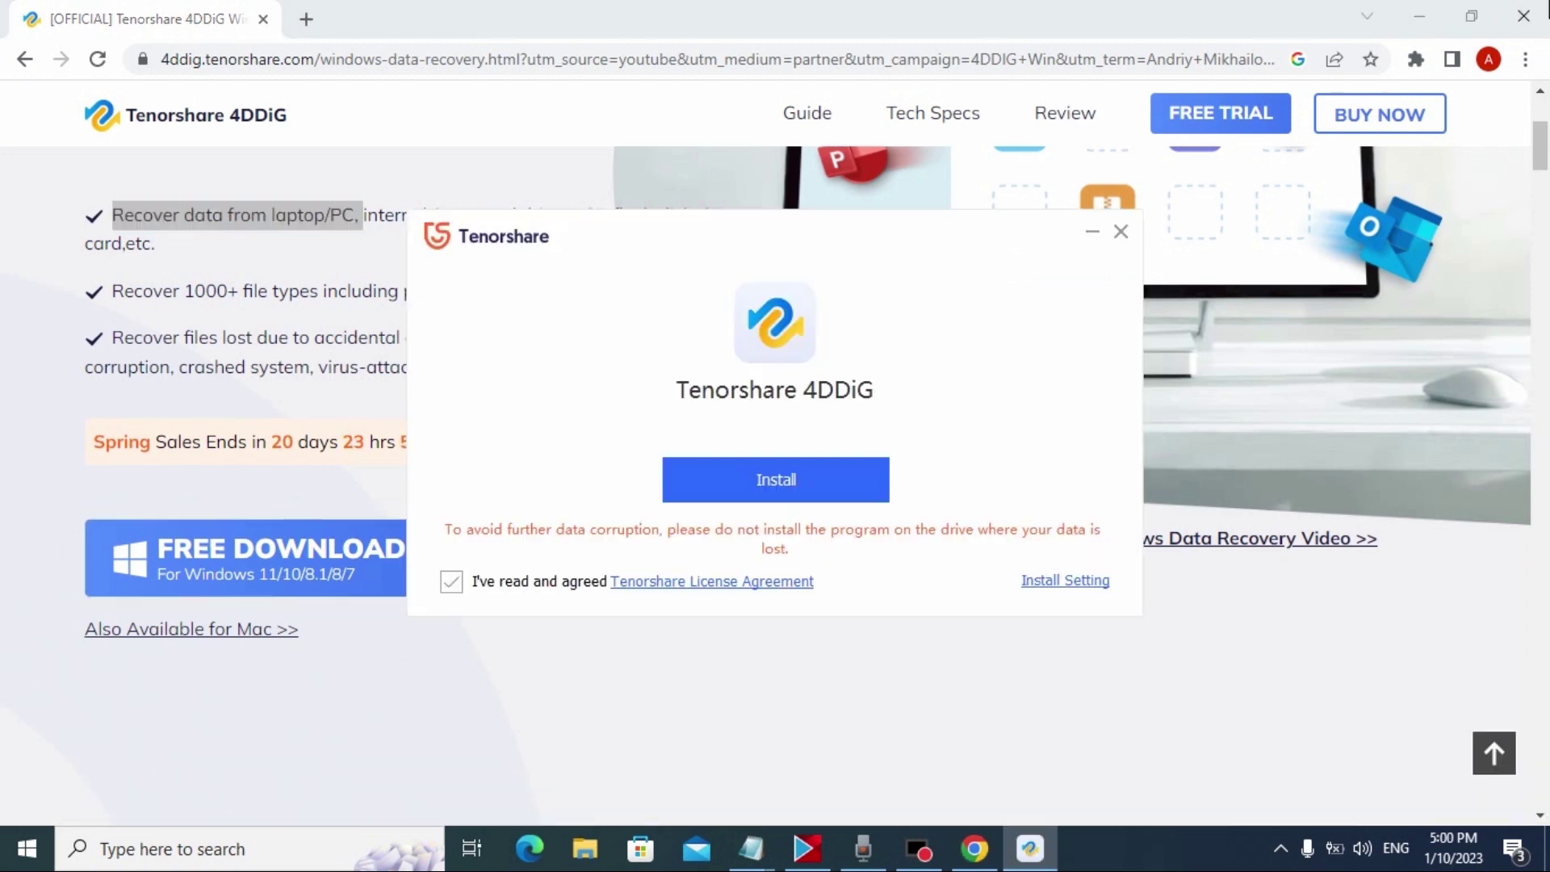
pyautogui.click(1523, 16)
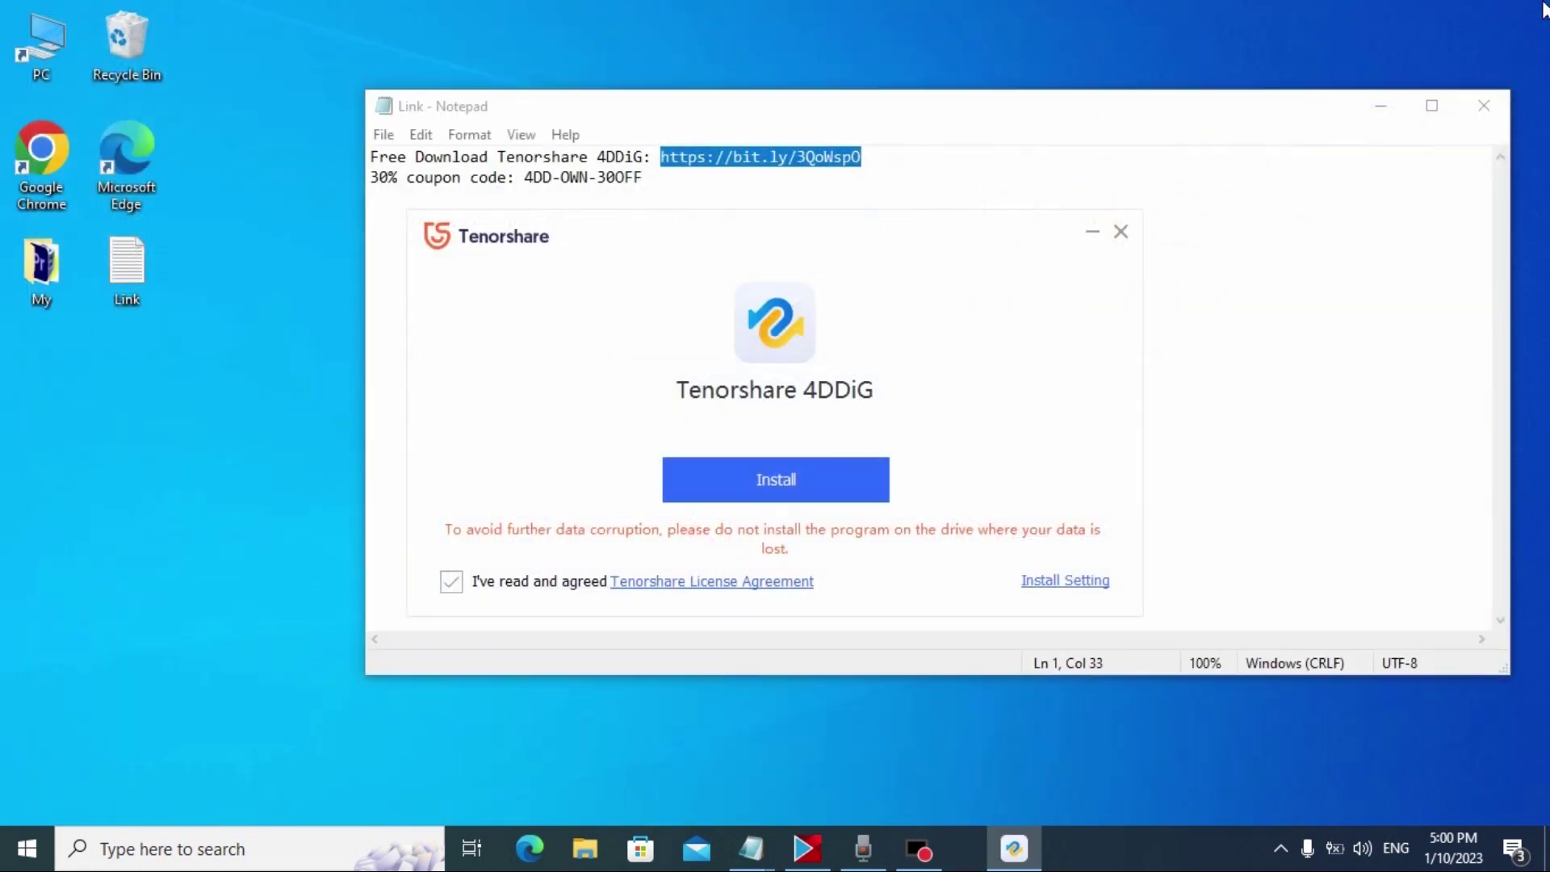
pyautogui.click(1485, 105)
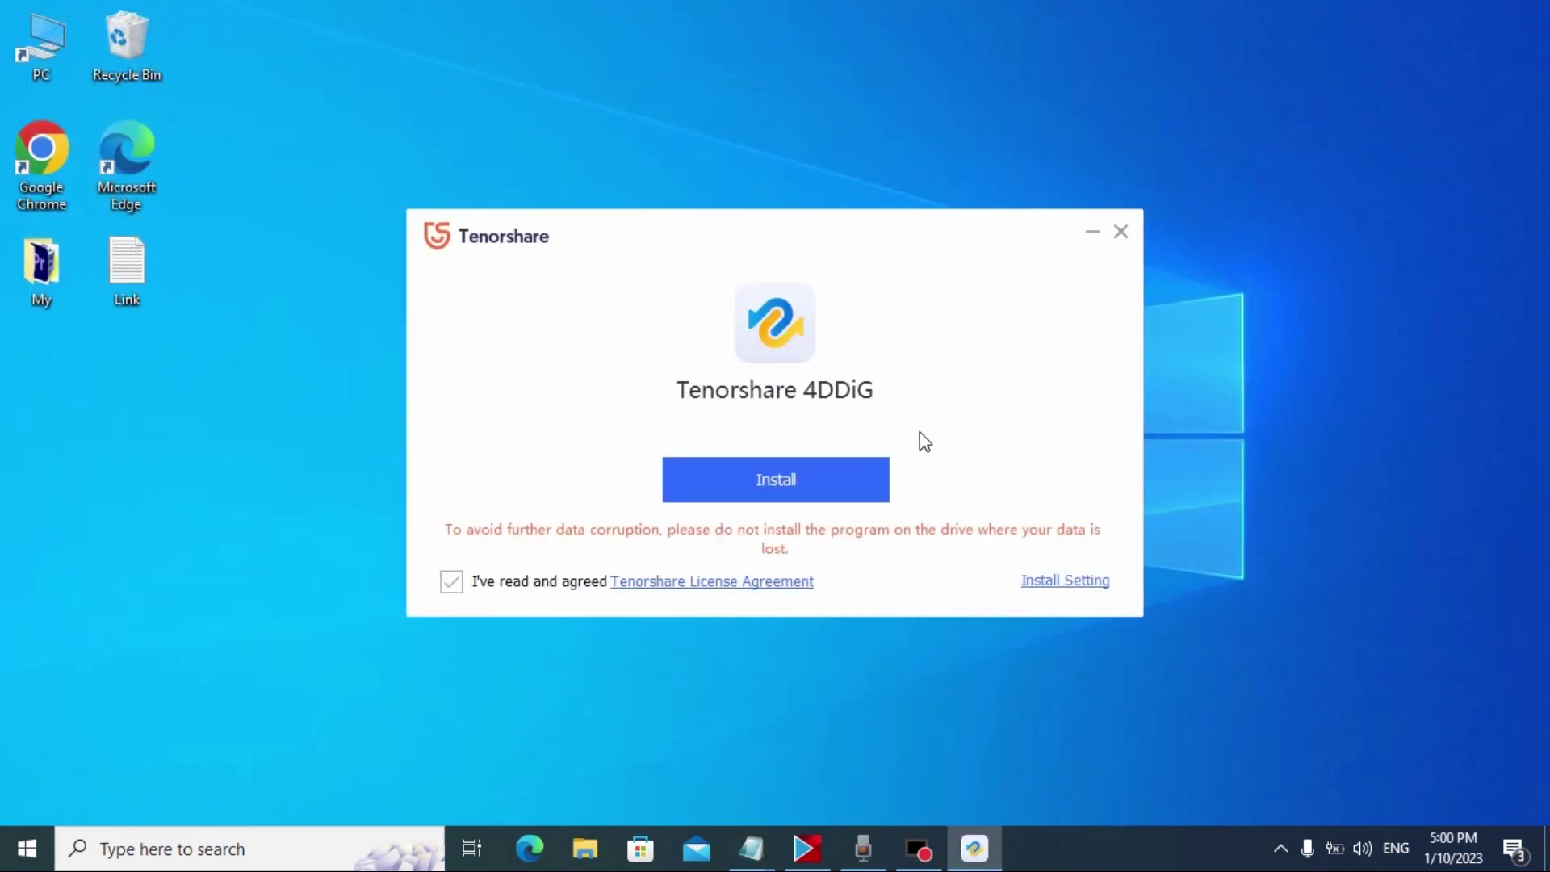
# Accept the licence agreement, install Tenorshare 4DDiG, and start it
pyautogui.click(451, 584)
pyautogui.click(451, 584)
pyautogui.click(788, 501)
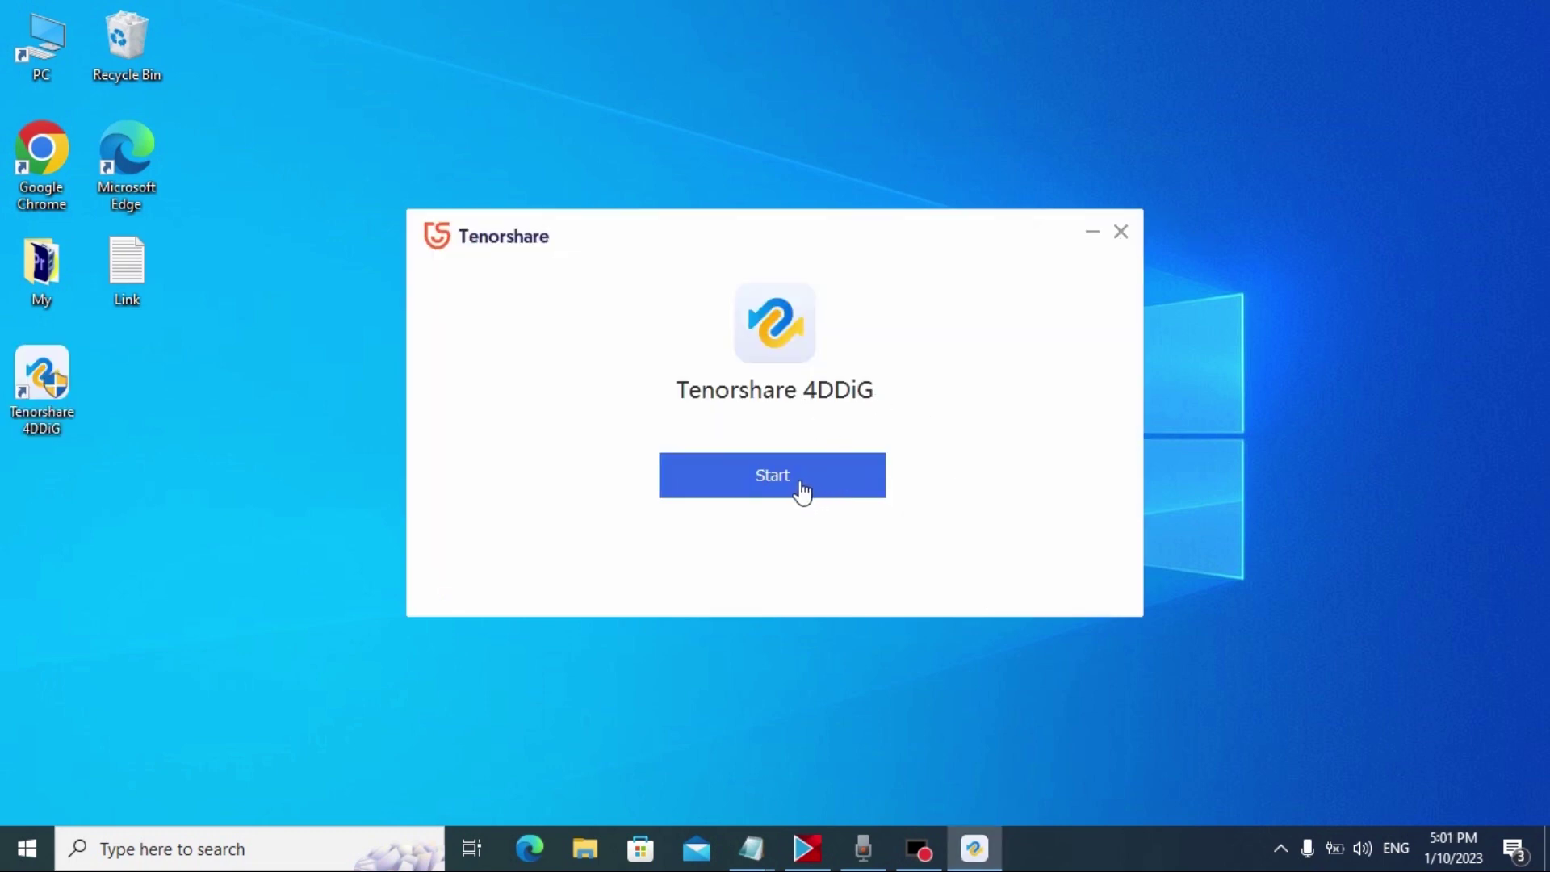
pyautogui.click(802, 489)
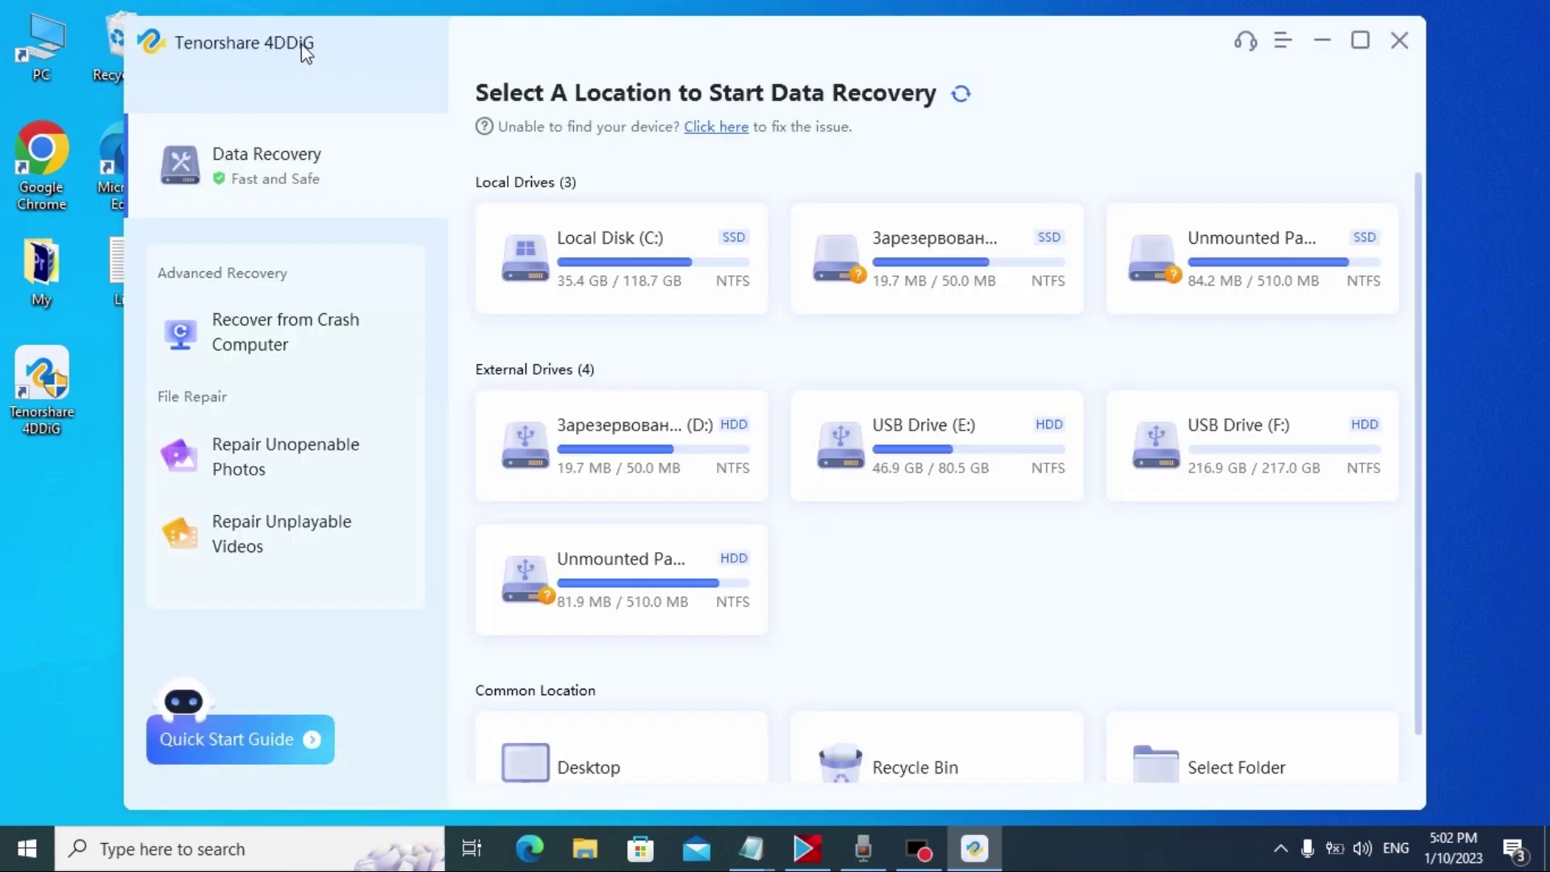
# Maximize 4DDiG and scan USB Drive (F:), revealing earlier results of 1928 items, 20.31 GB
pyautogui.click(1360, 40)
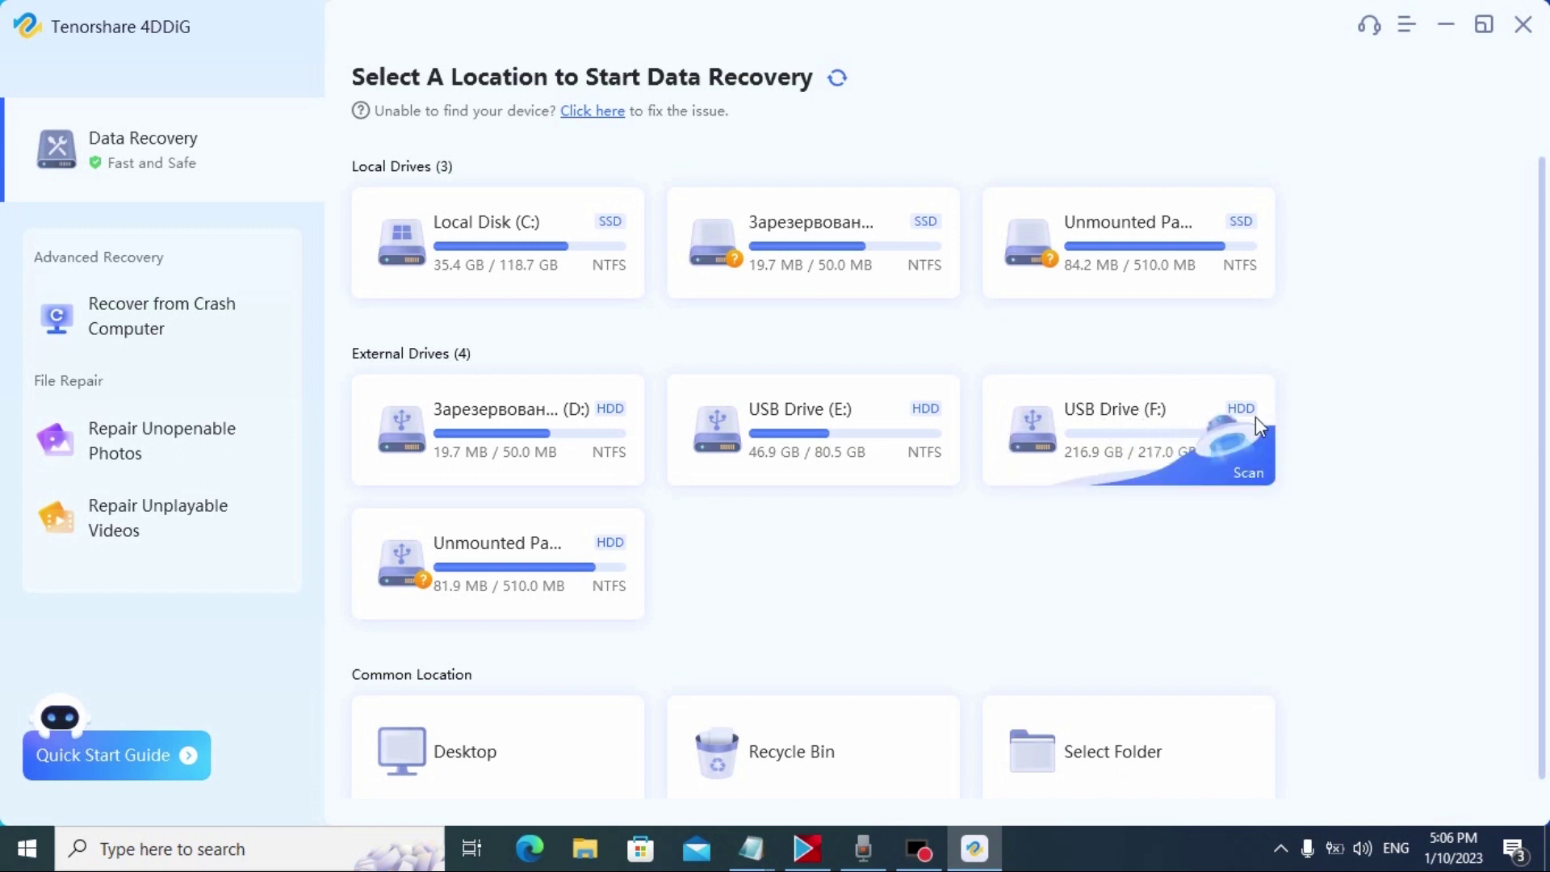
pyautogui.click(1241, 463)
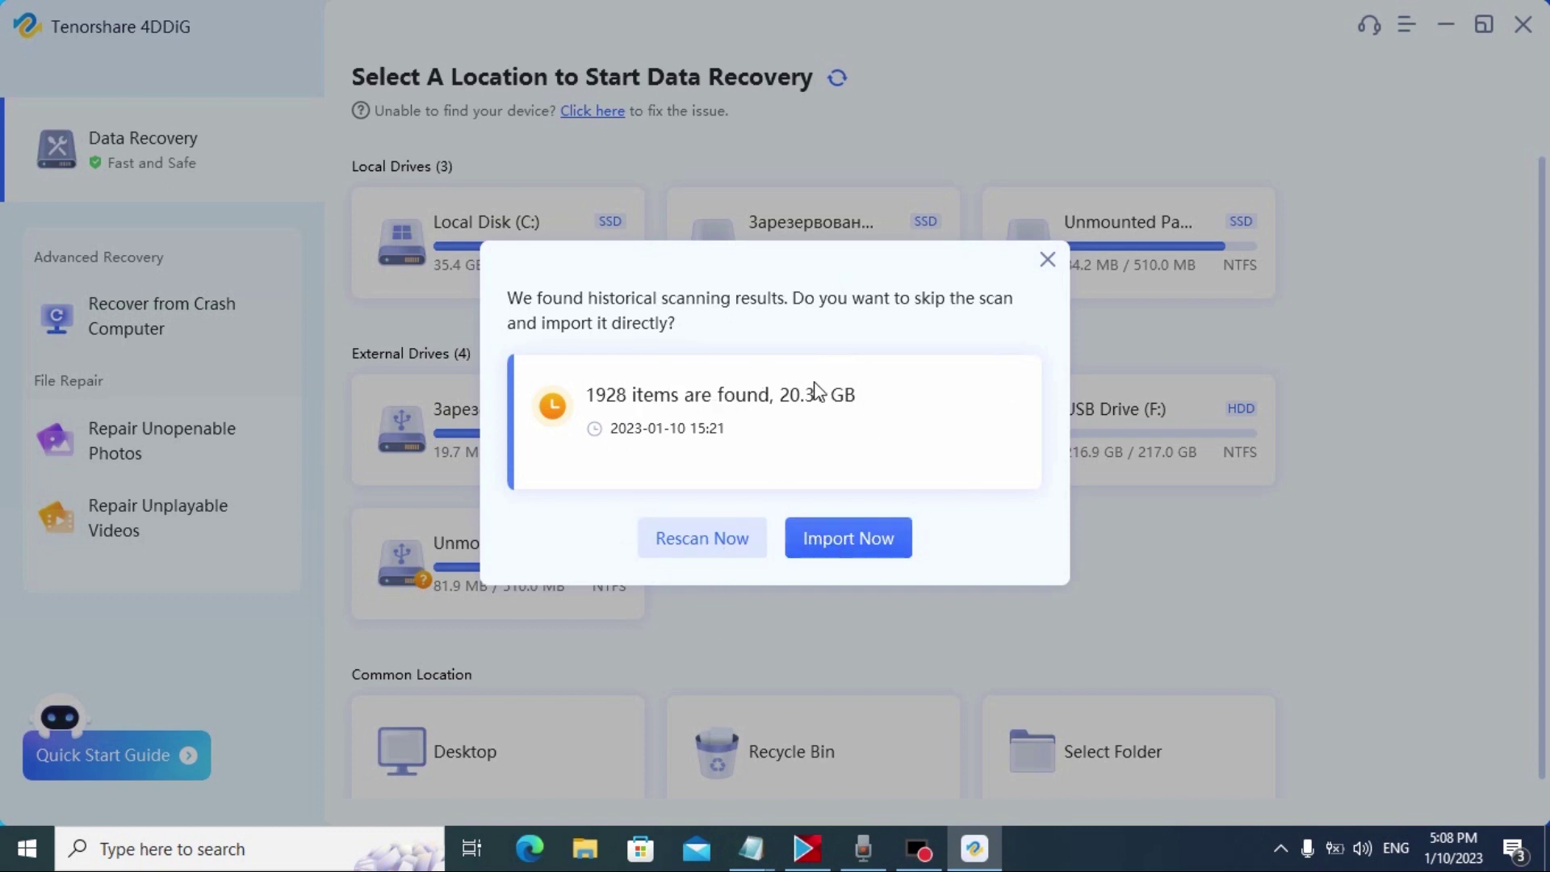
# Rescan drive F for Photo, Video, Document, Audio and Others, leaving System File unticked
pyautogui.click(700, 540)
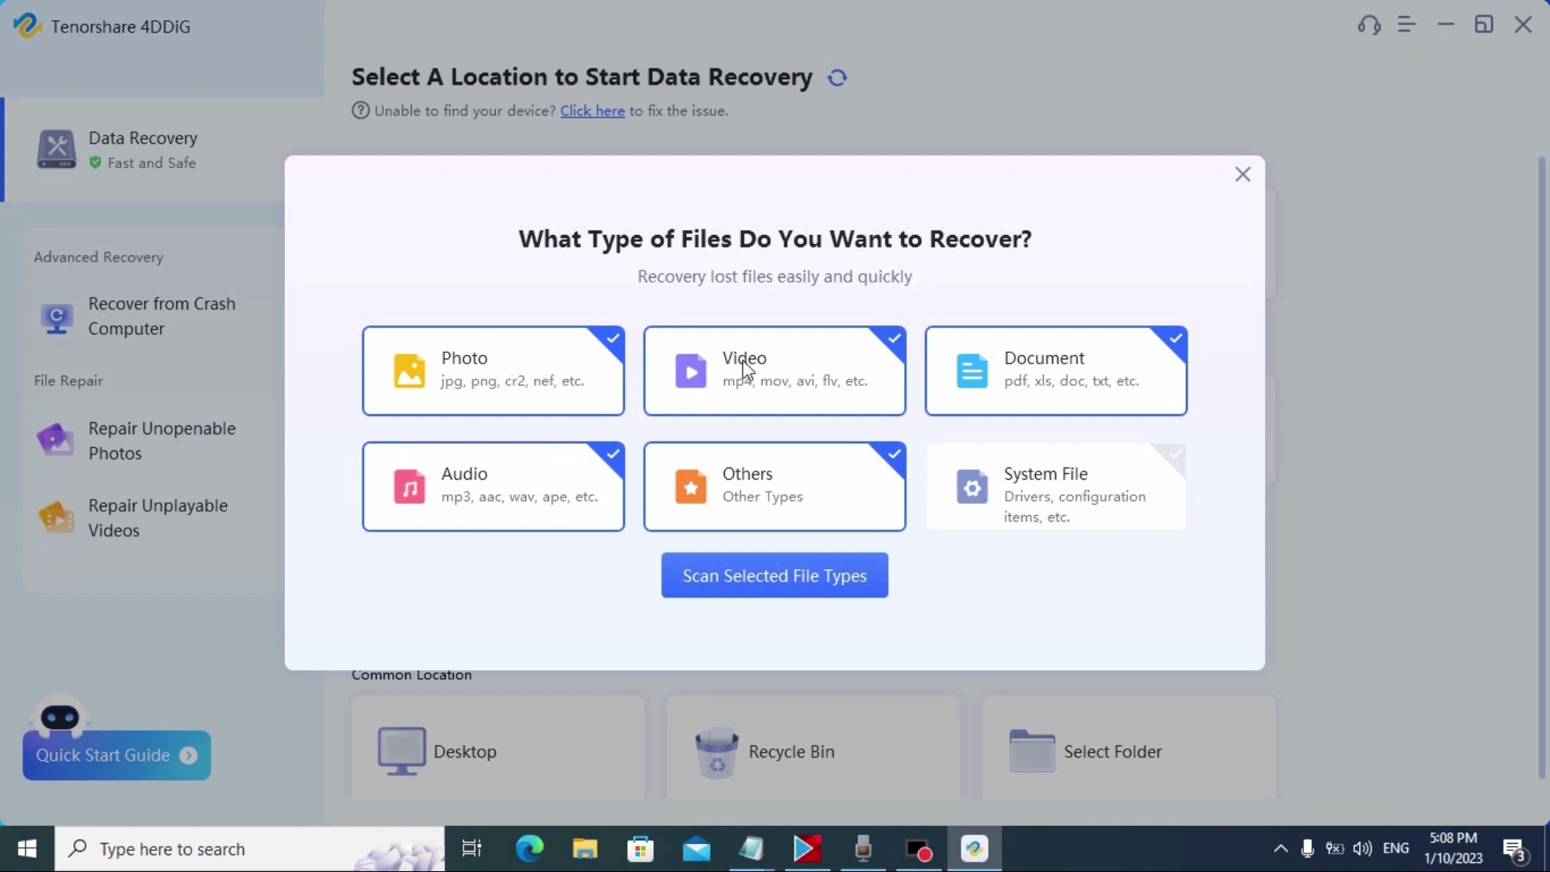
pyautogui.click(896, 462)
pyautogui.click(617, 462)
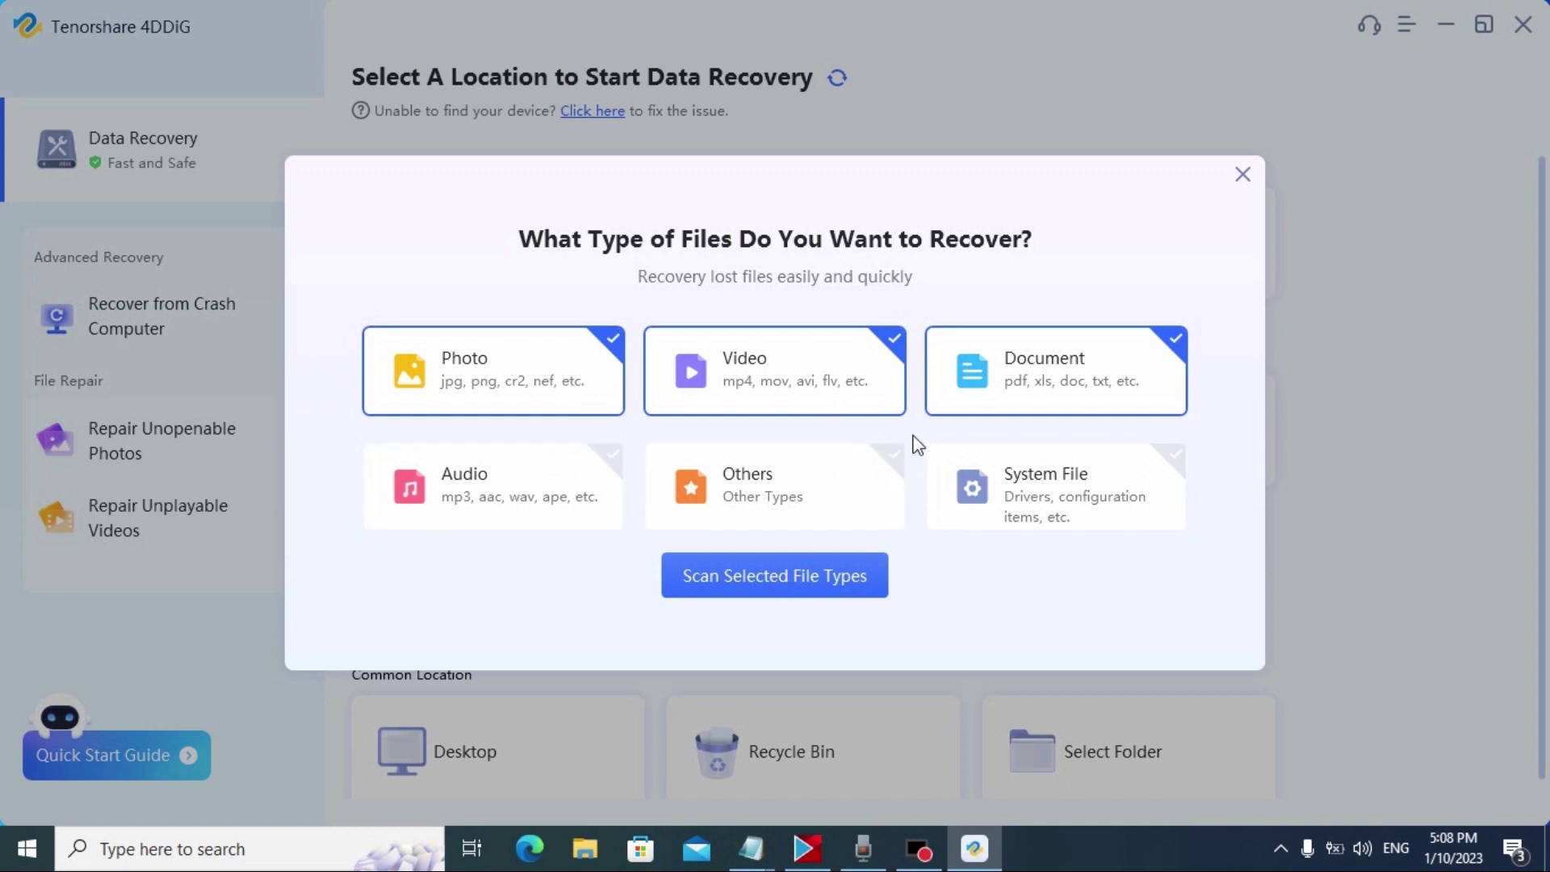
pyautogui.click(1175, 353)
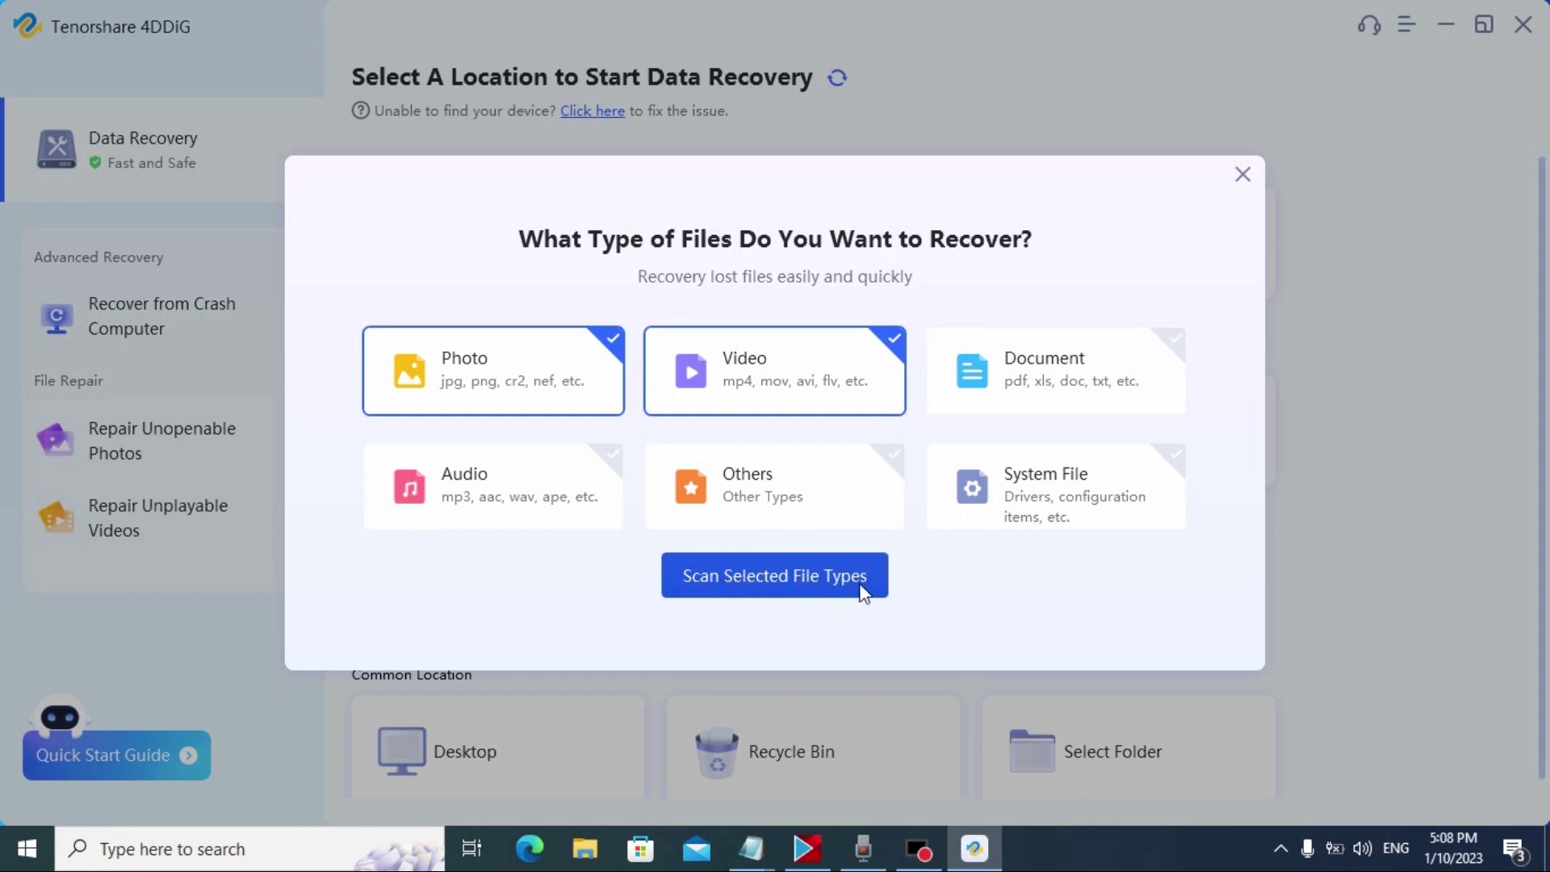
pyautogui.click(1177, 345)
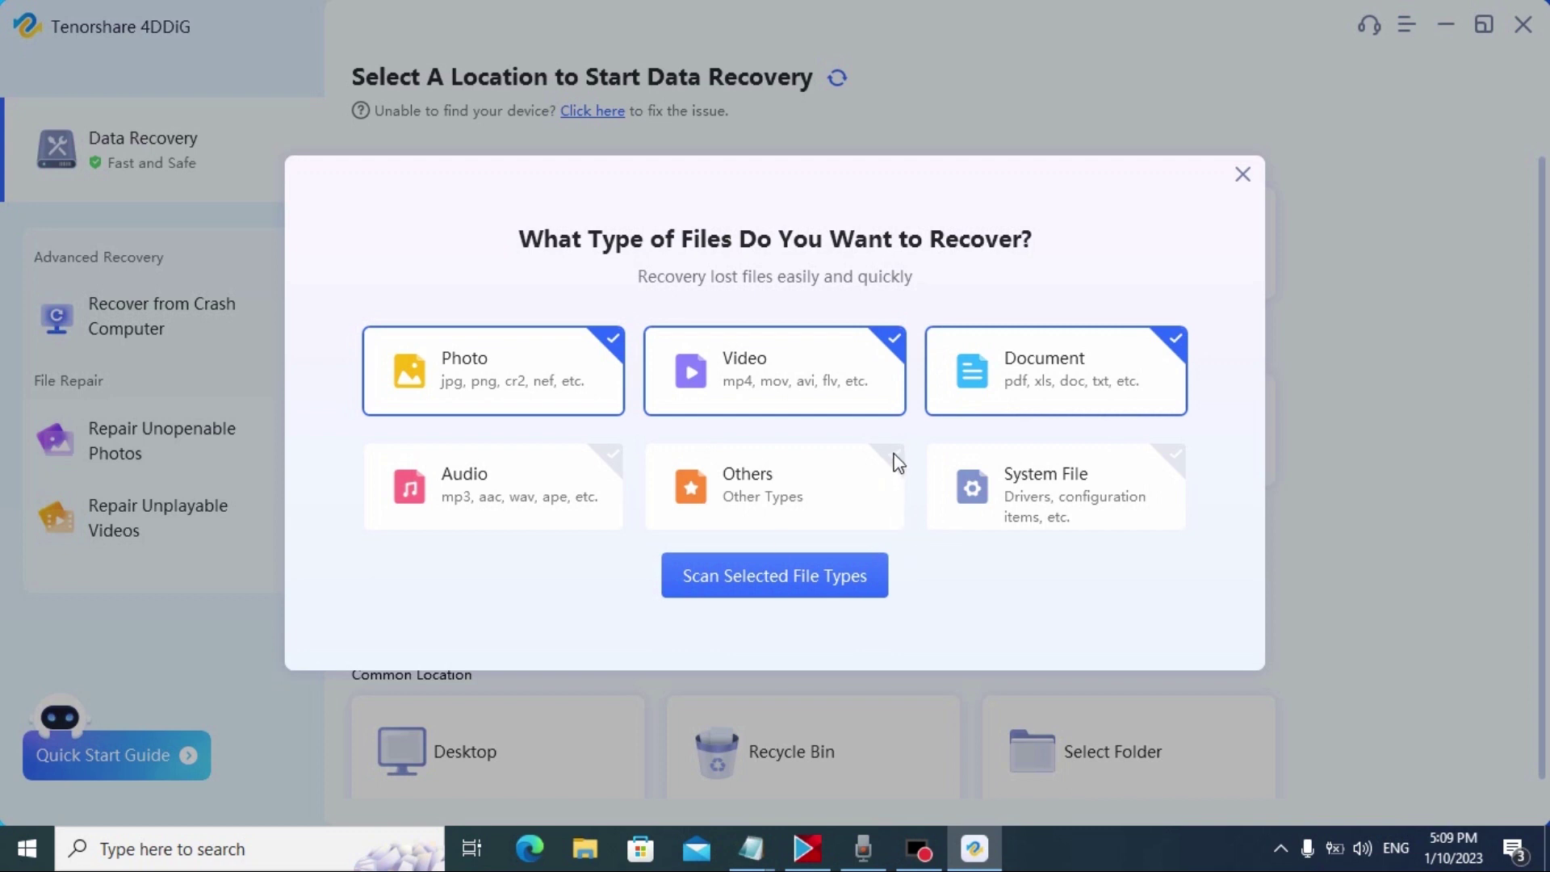
pyautogui.click(862, 477)
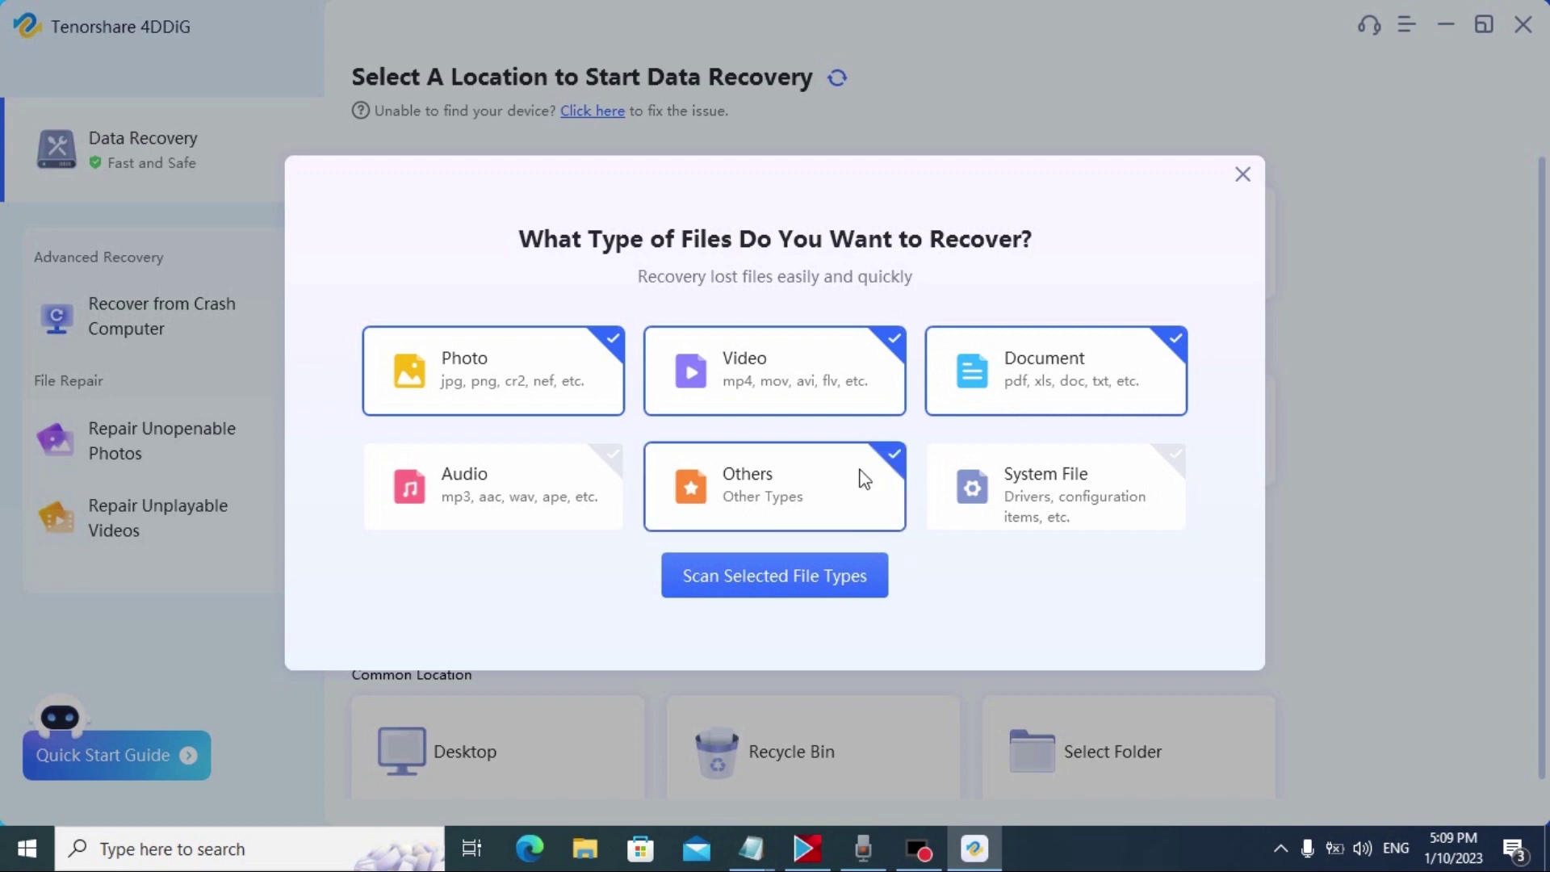
pyautogui.click(607, 458)
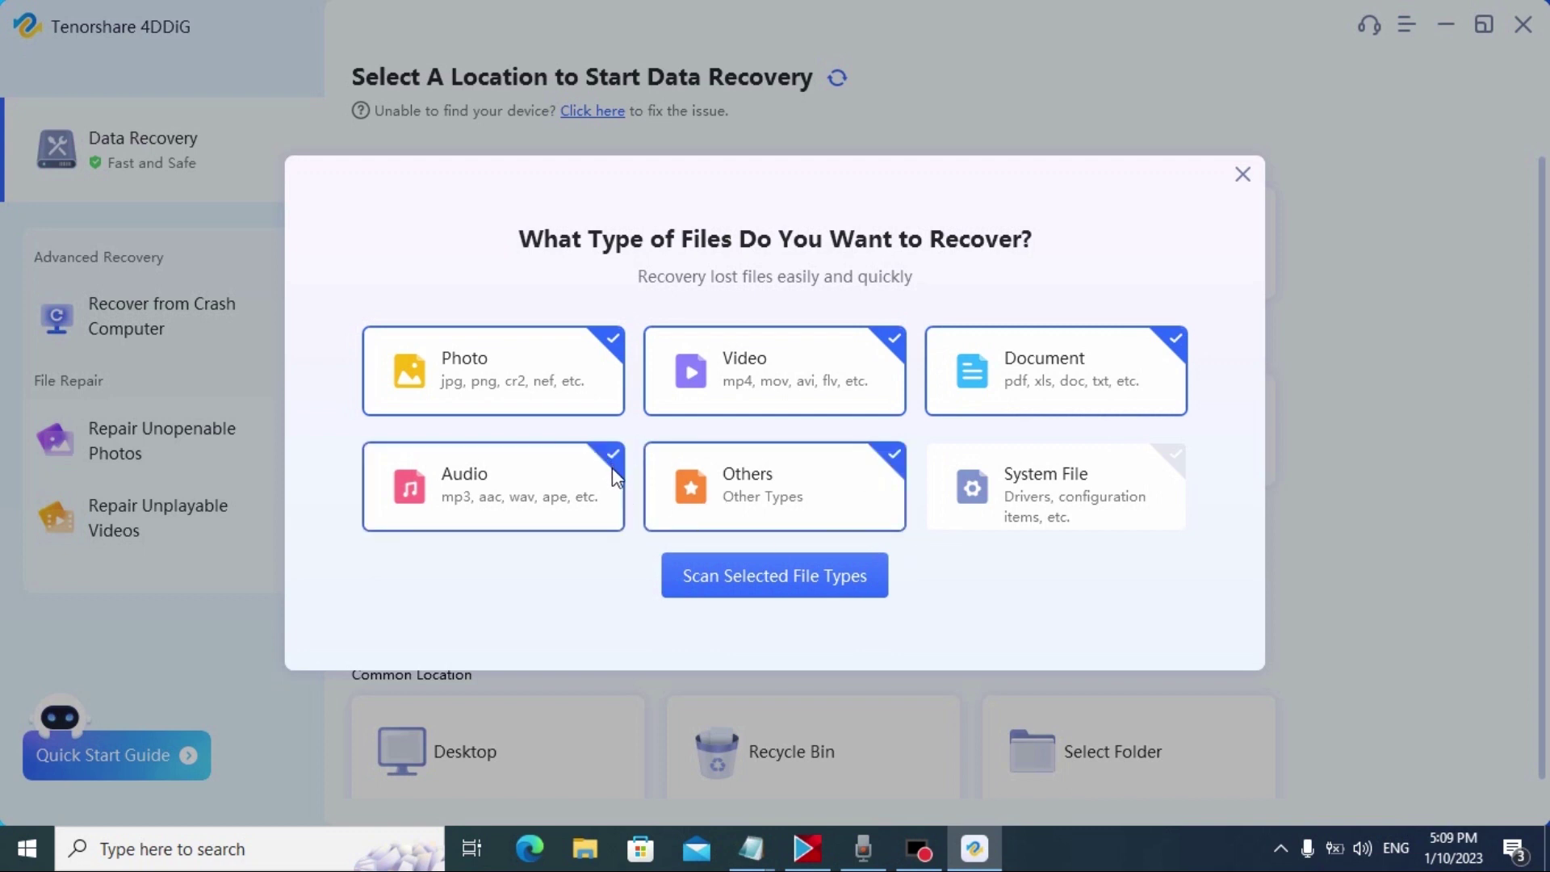
pyautogui.click(768, 583)
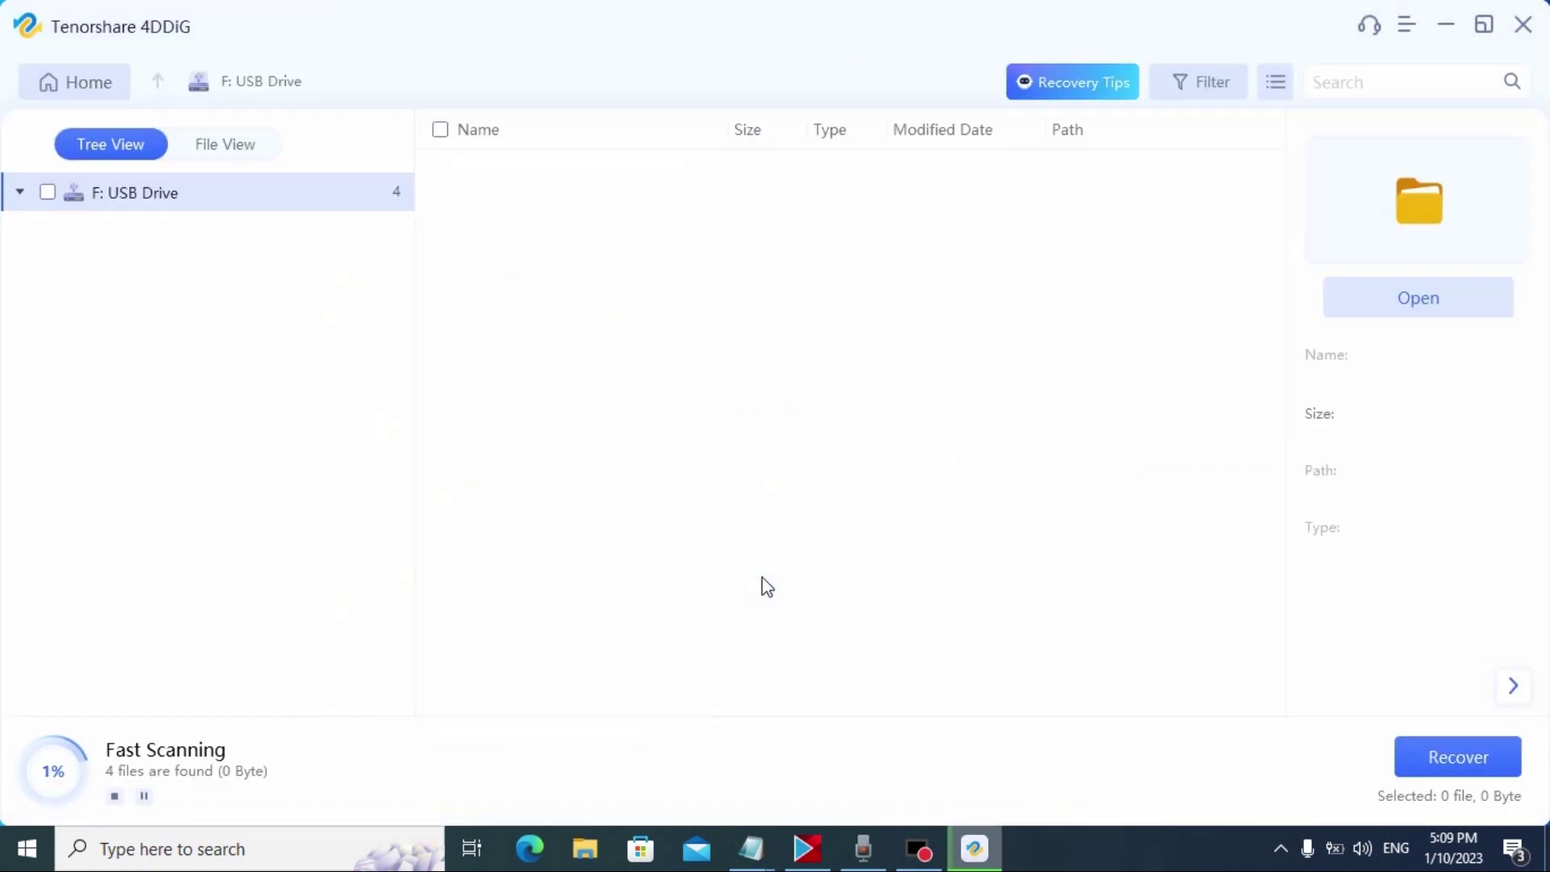